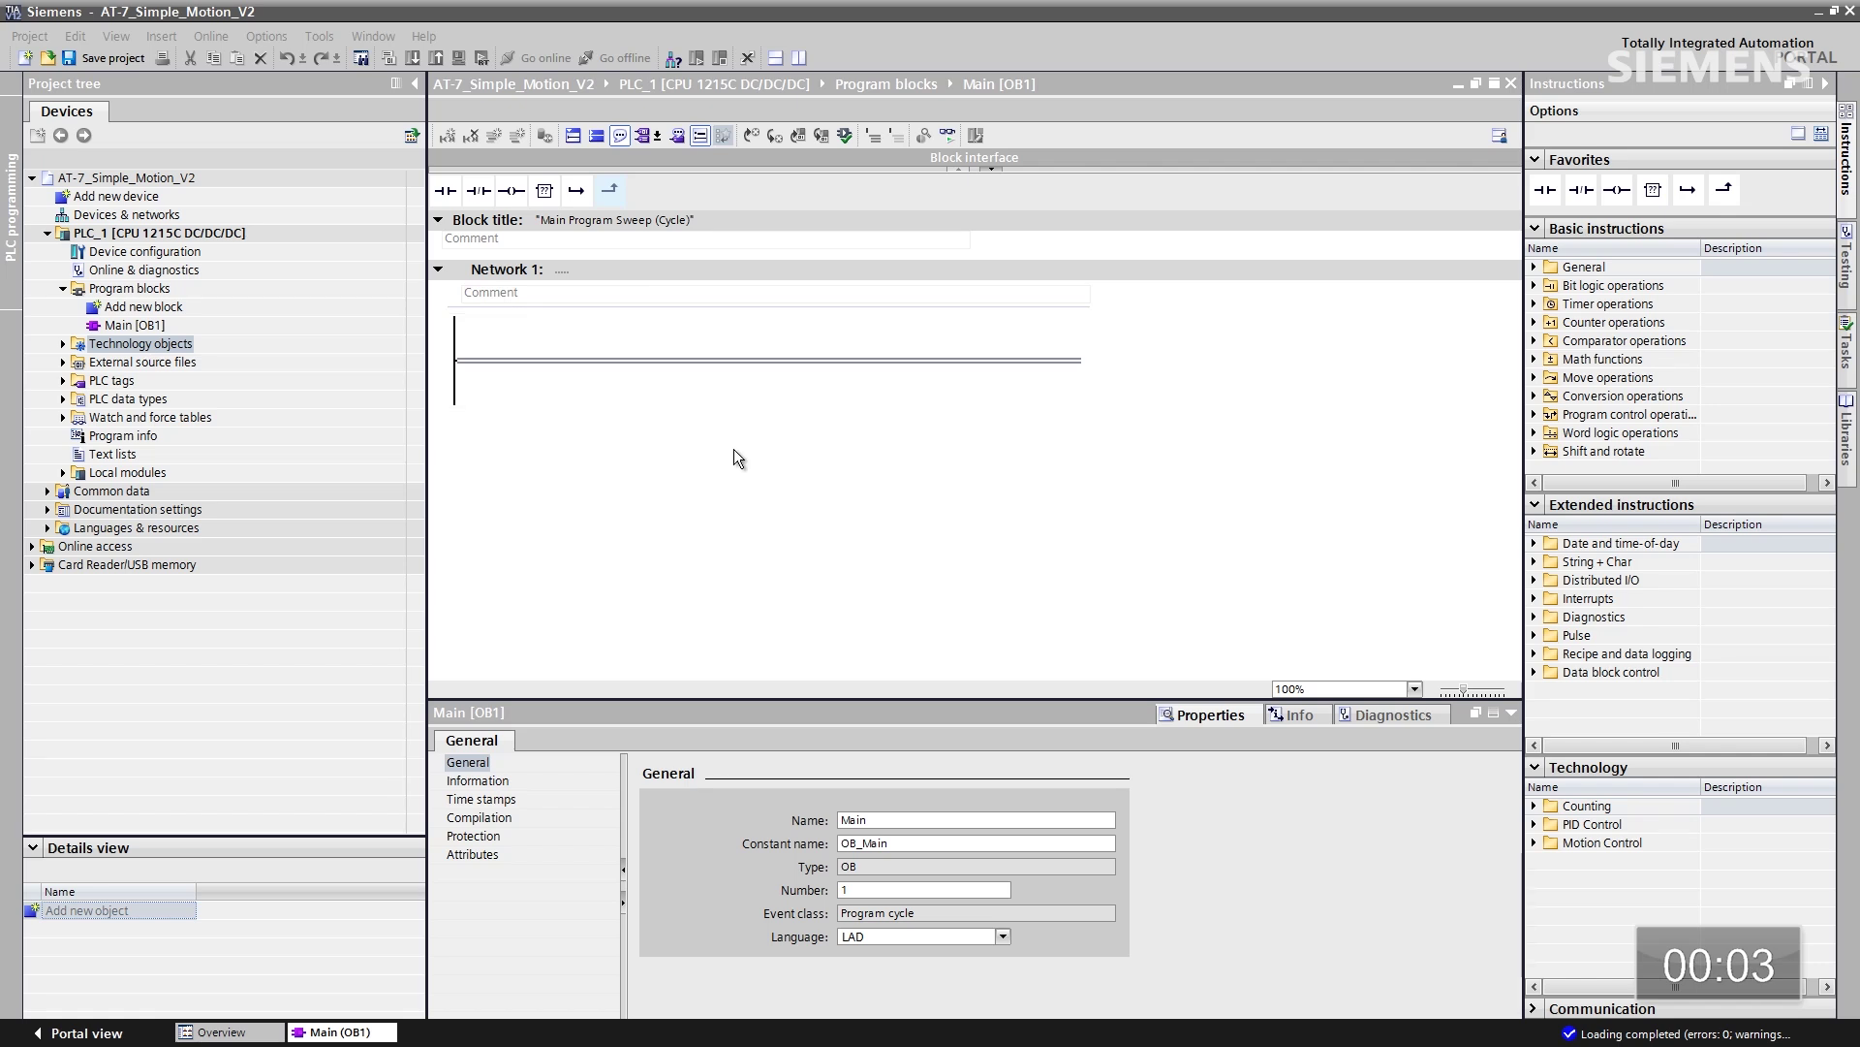
Add a TO_Axis_PTO technology object under Technology objects, keeping the name Axis_1
{"action": "left_click", "coordinate": [65, 344]}
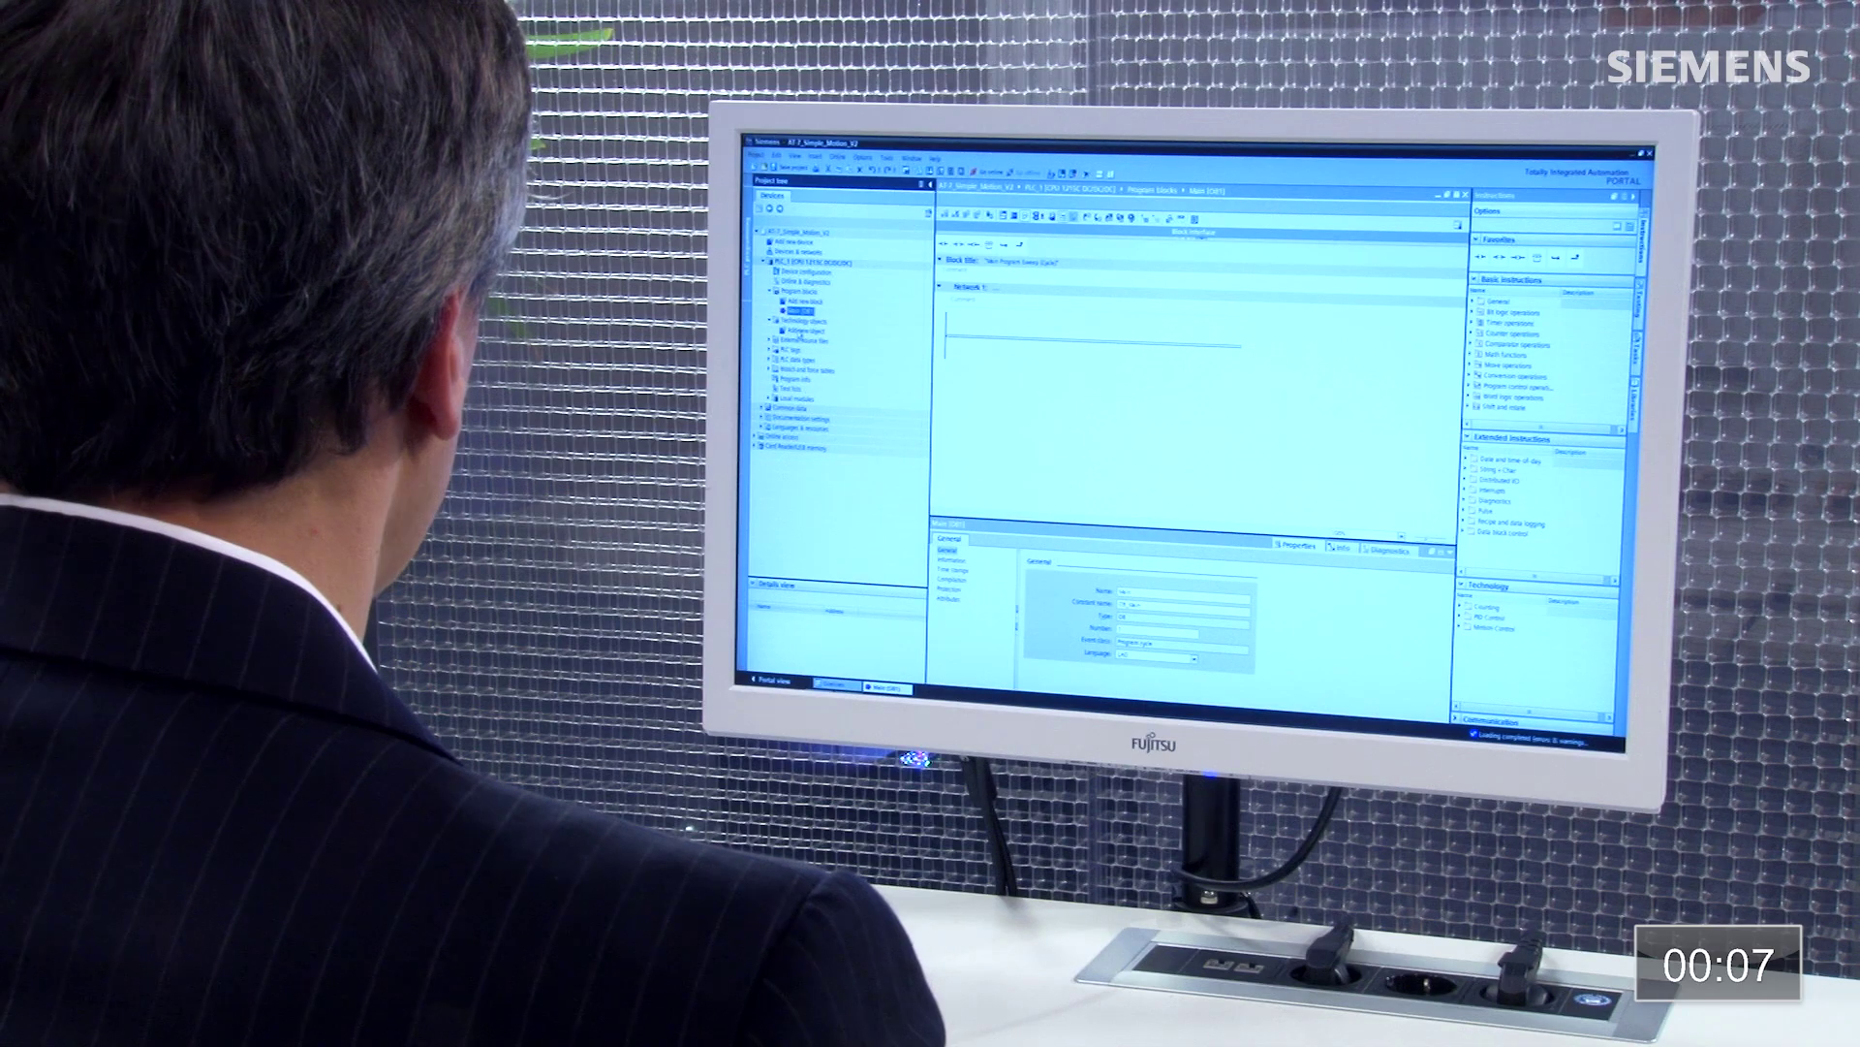
{"action": "double_click", "coordinate": [143, 363]}
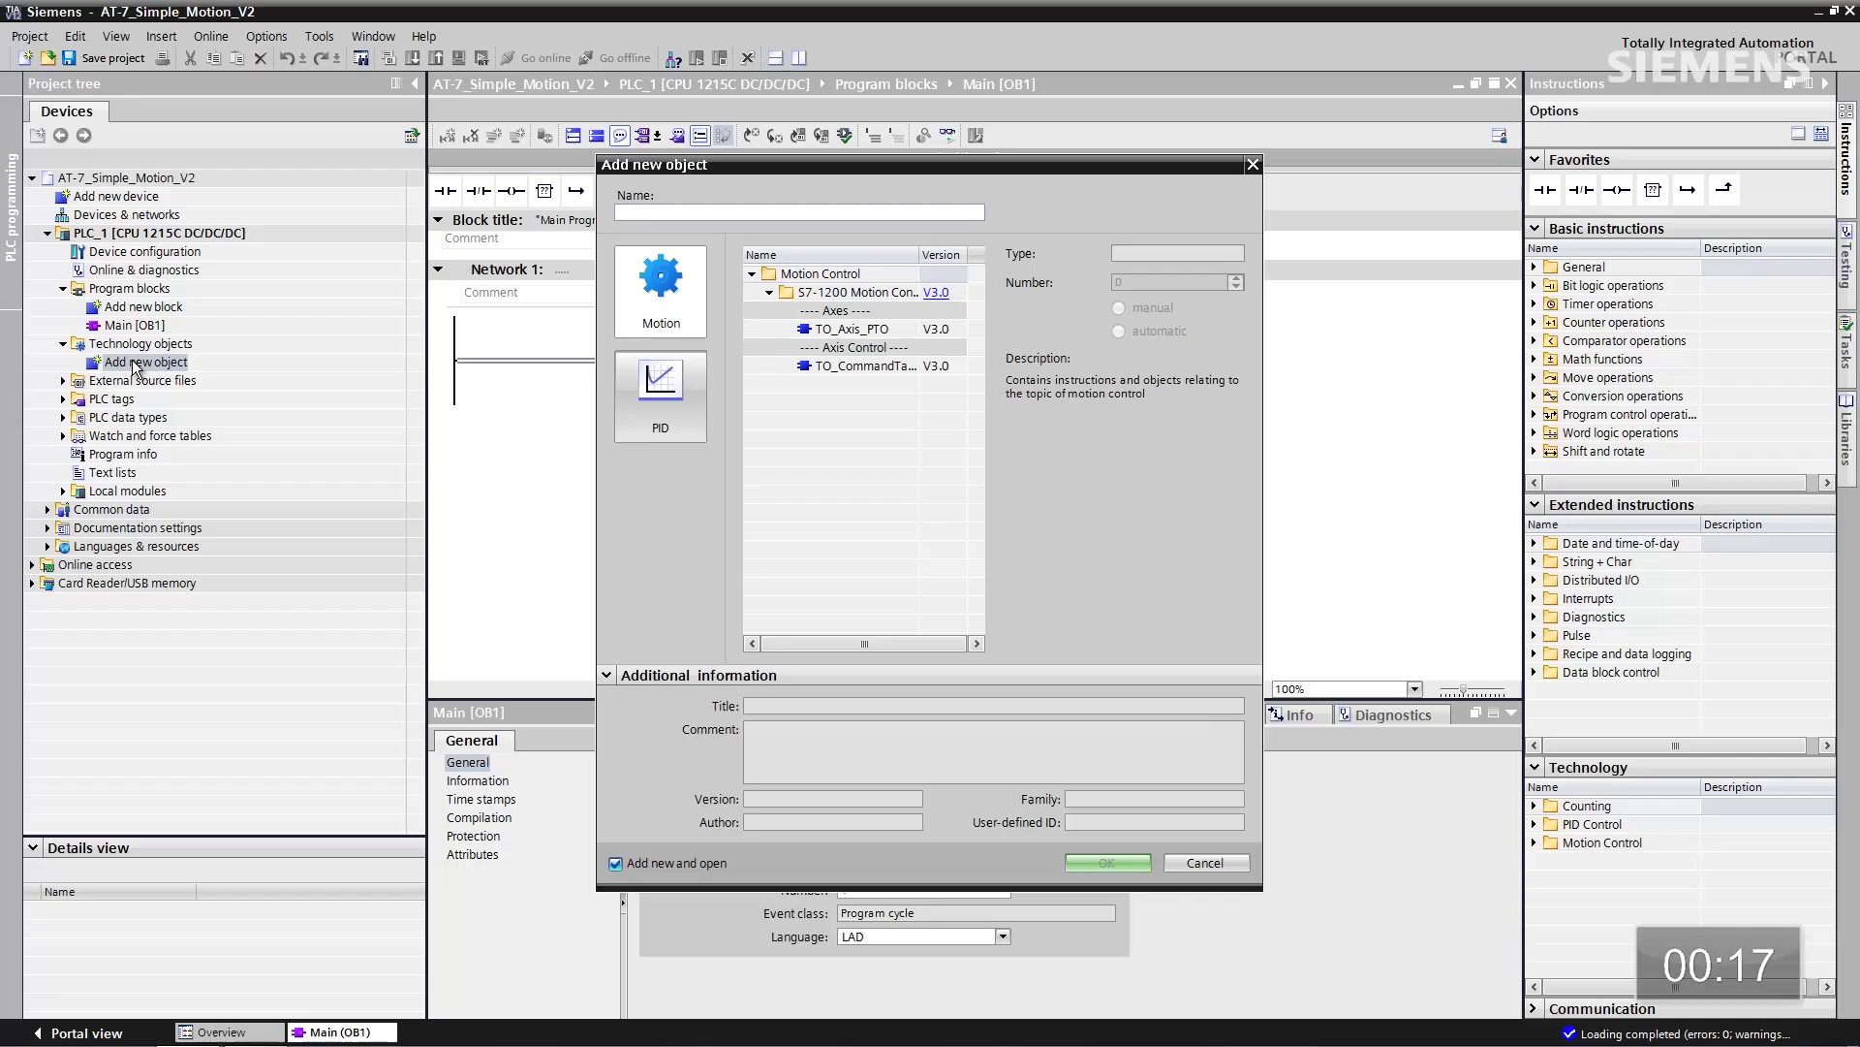
{"action": "left_click", "coordinate": [803, 330]}
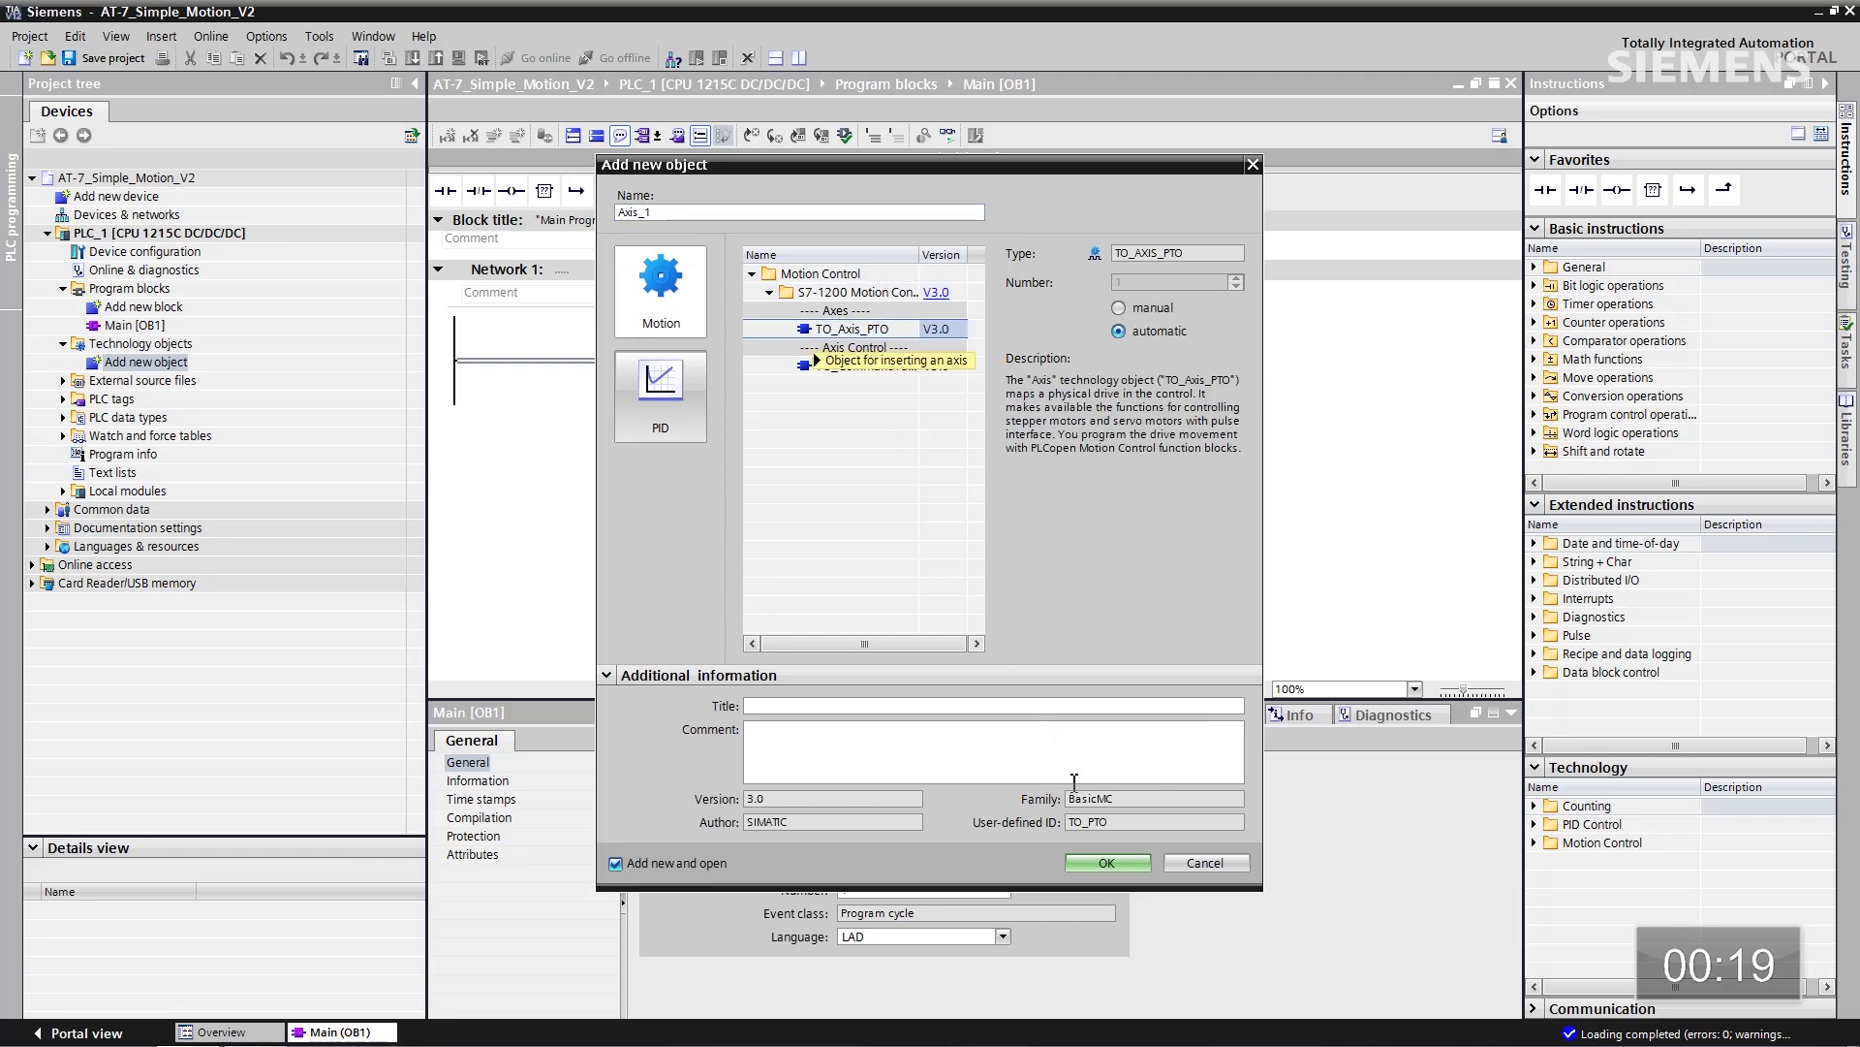
Create Axis_1 with Pulse_1 as pulse generator and inches as unit, converting existing values
{"action": "left_click", "coordinate": [1108, 863]}
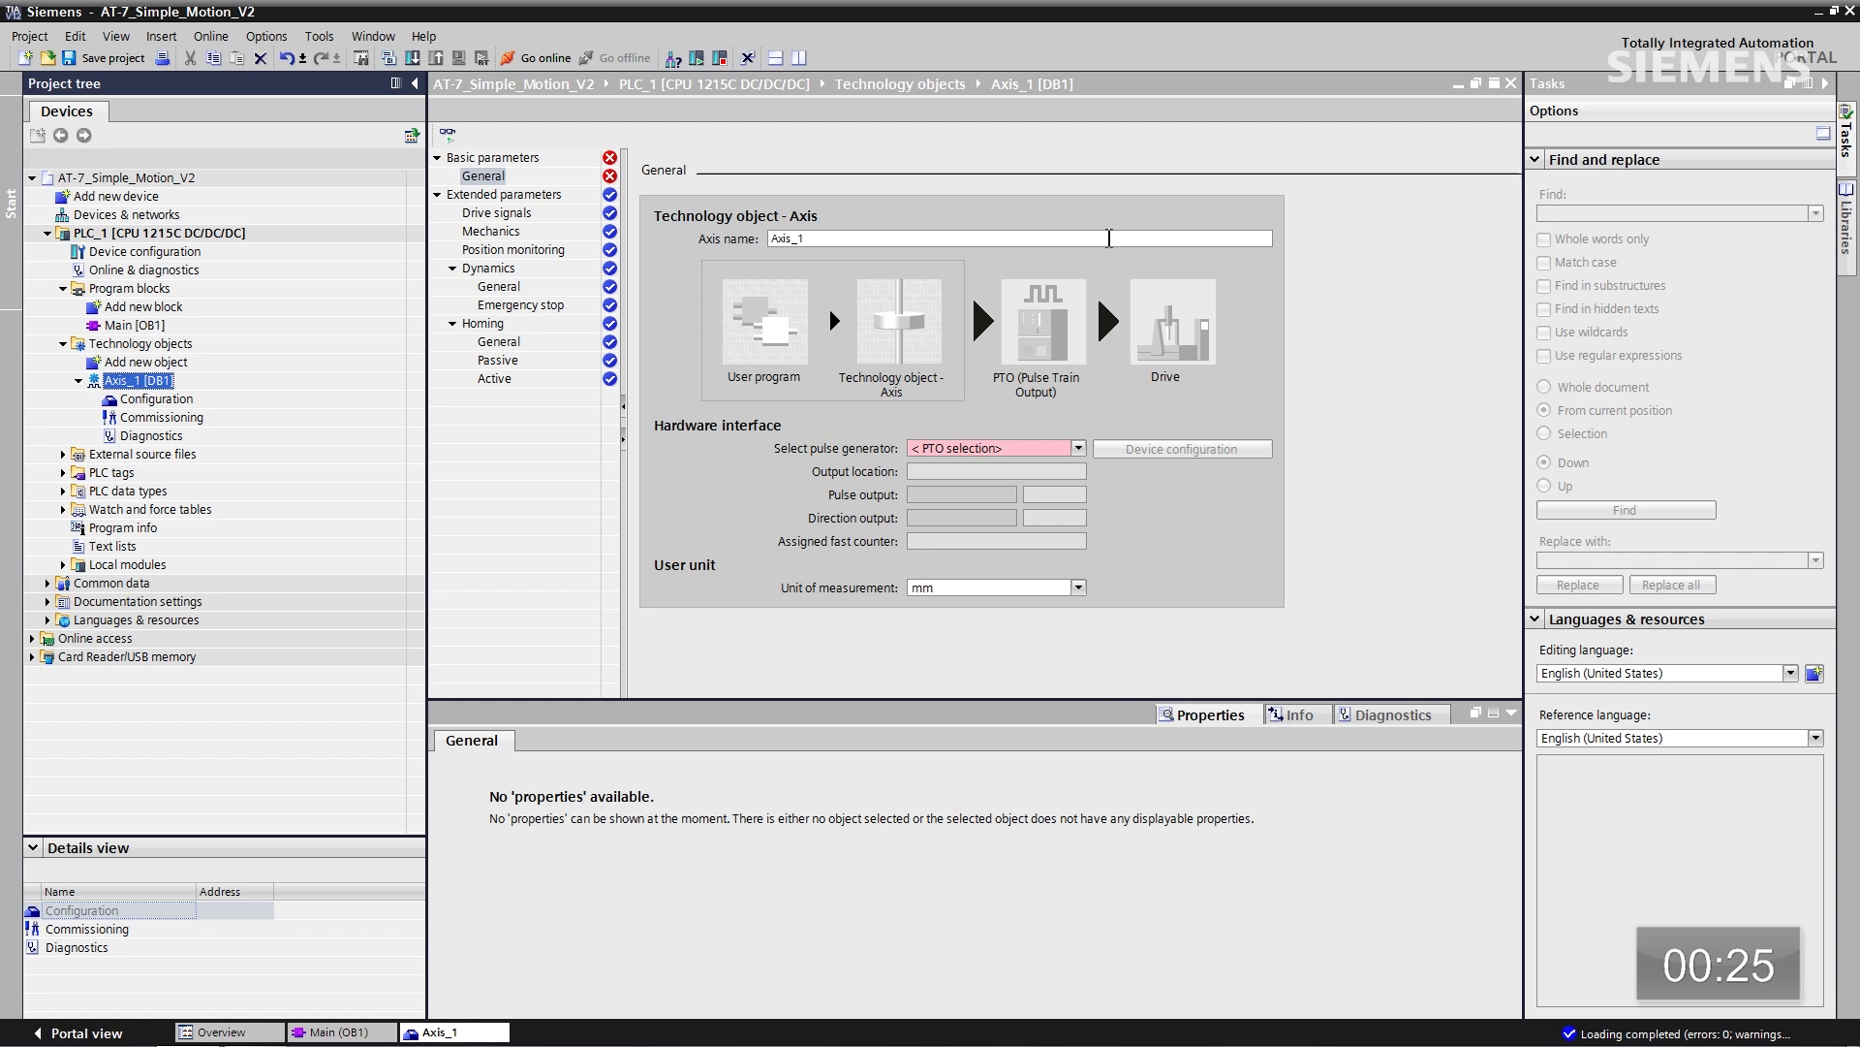
{"action": "left_click", "coordinate": [1079, 448]}
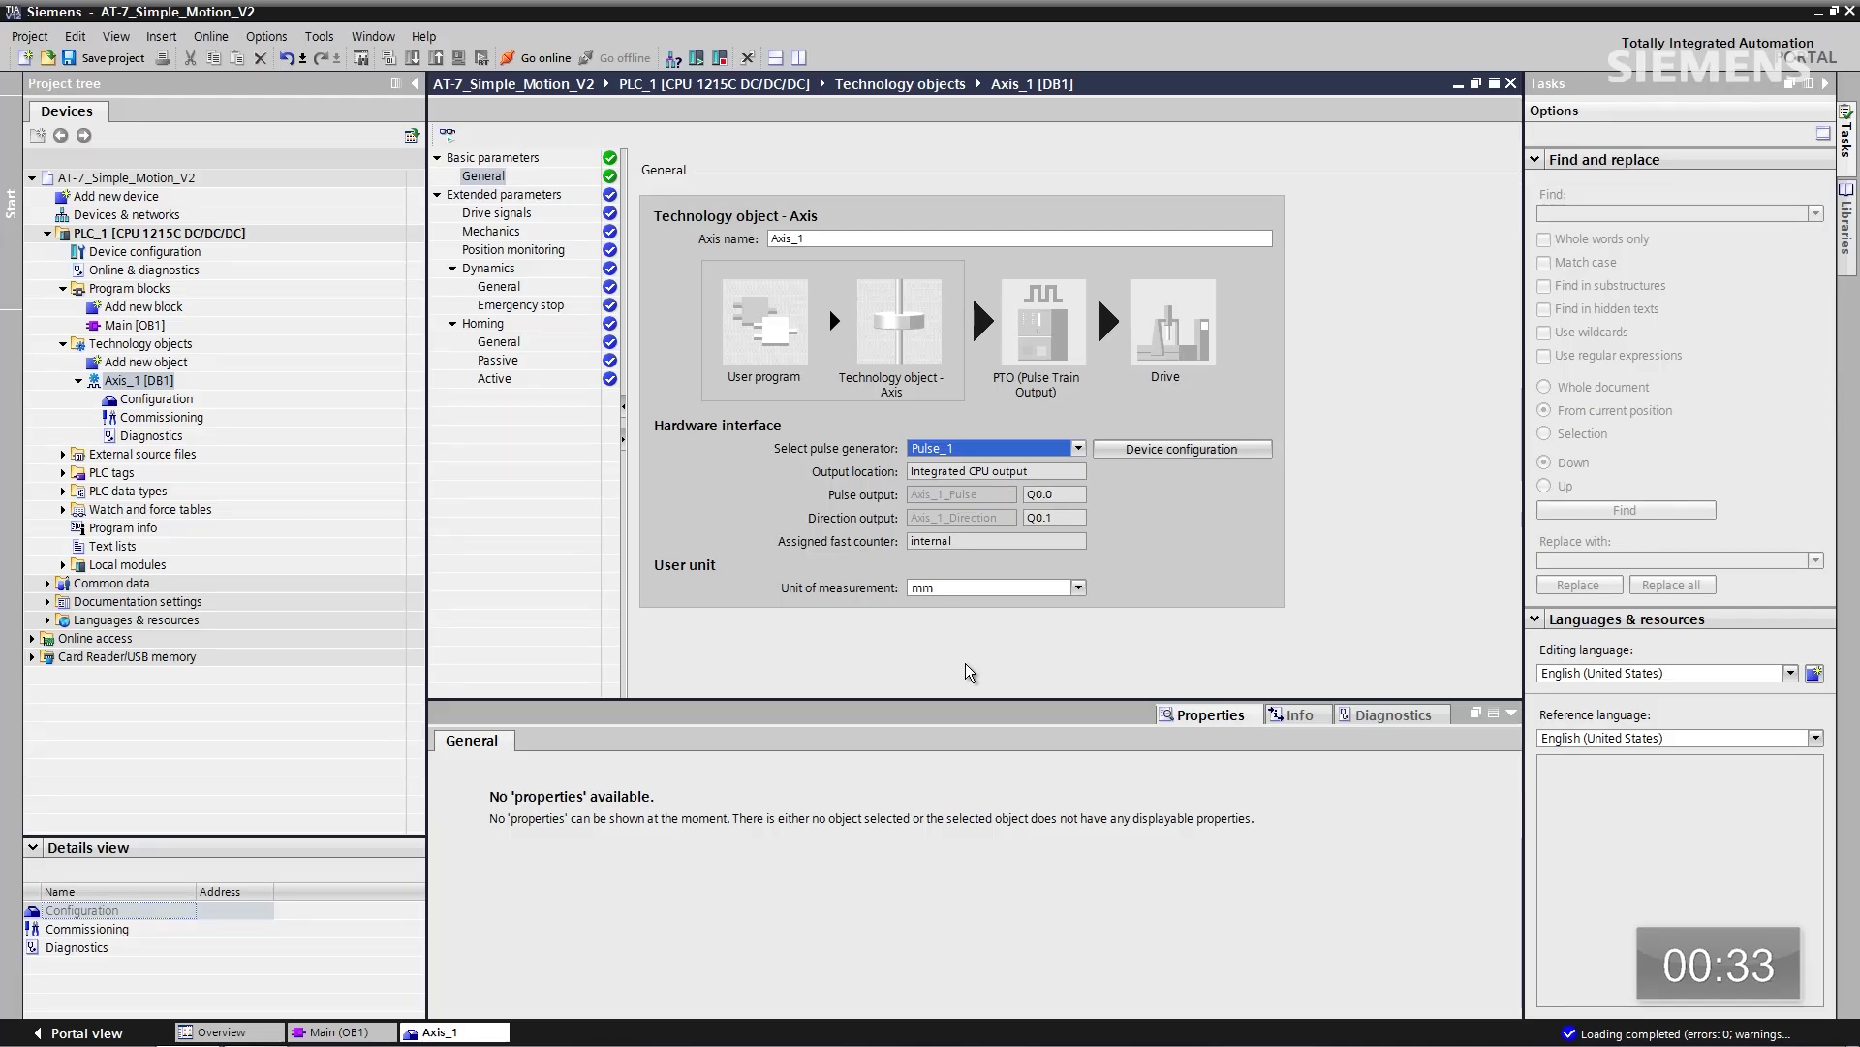
{"action": "left_click", "coordinate": [1077, 587]}
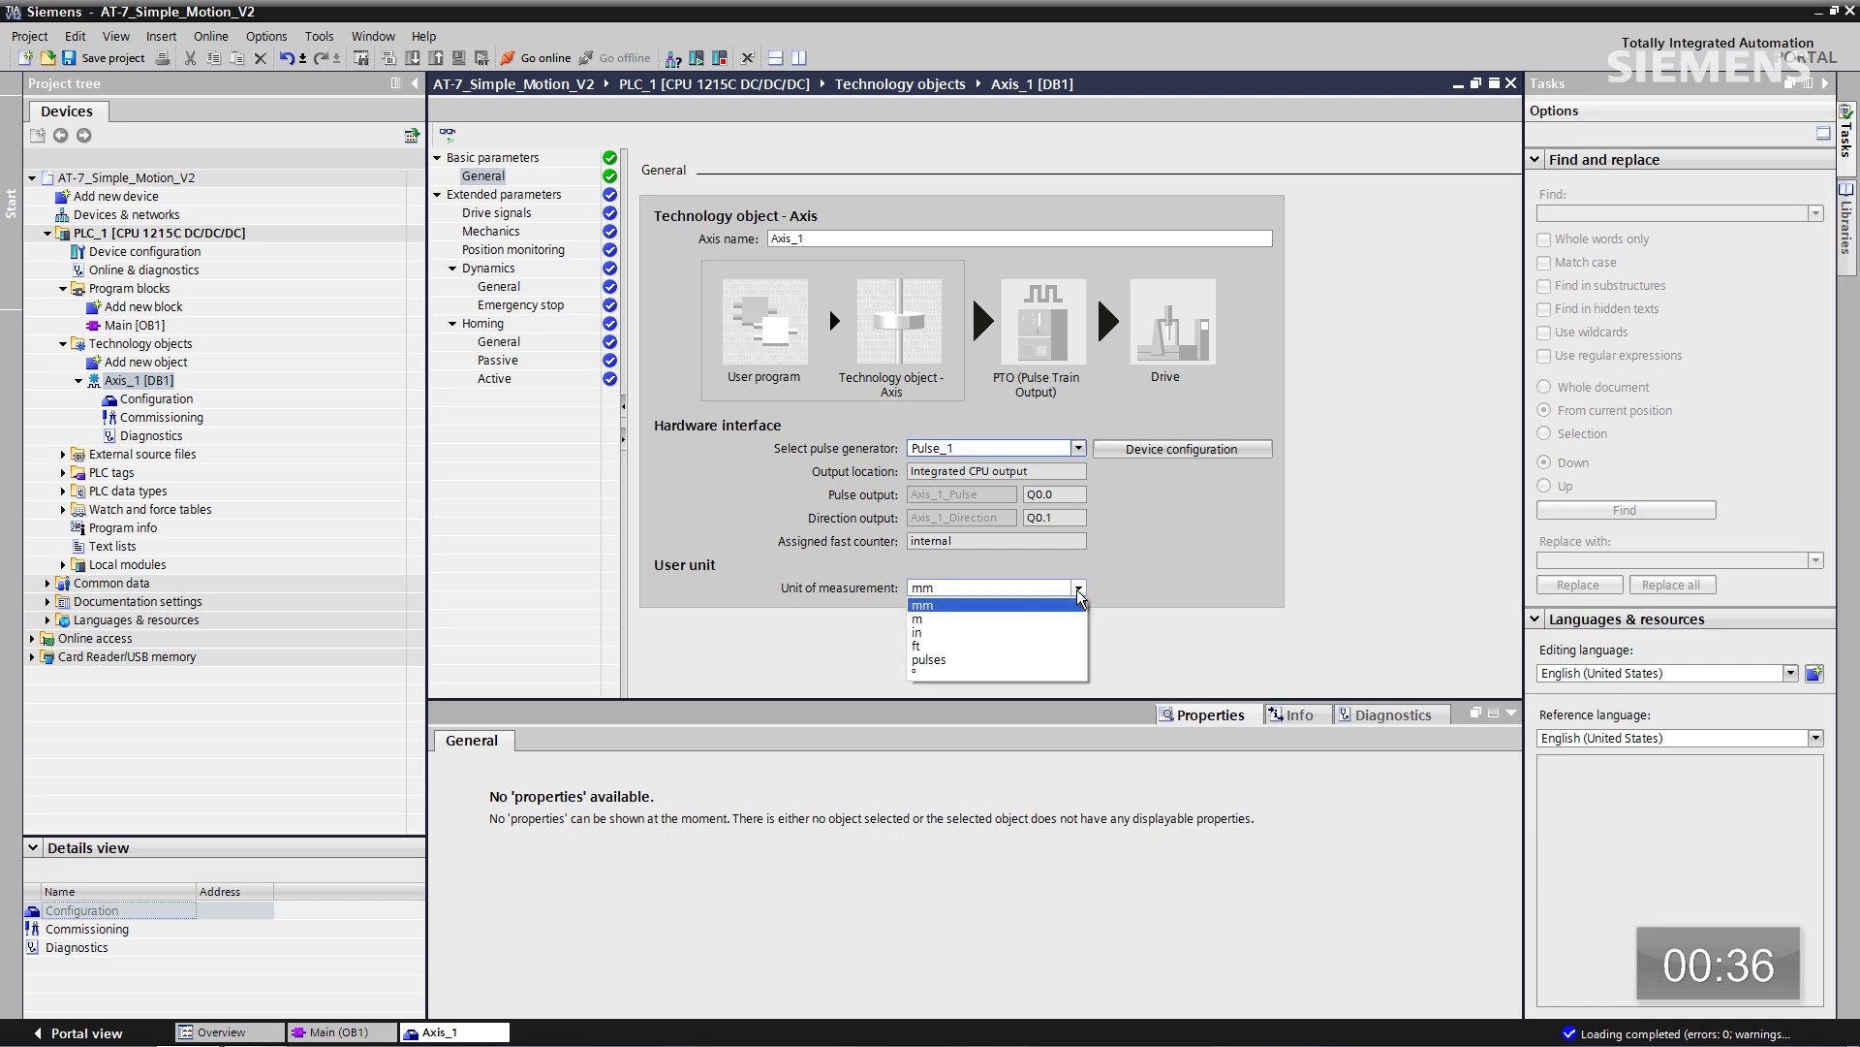
{"action": "left_click", "coordinate": [1047, 632]}
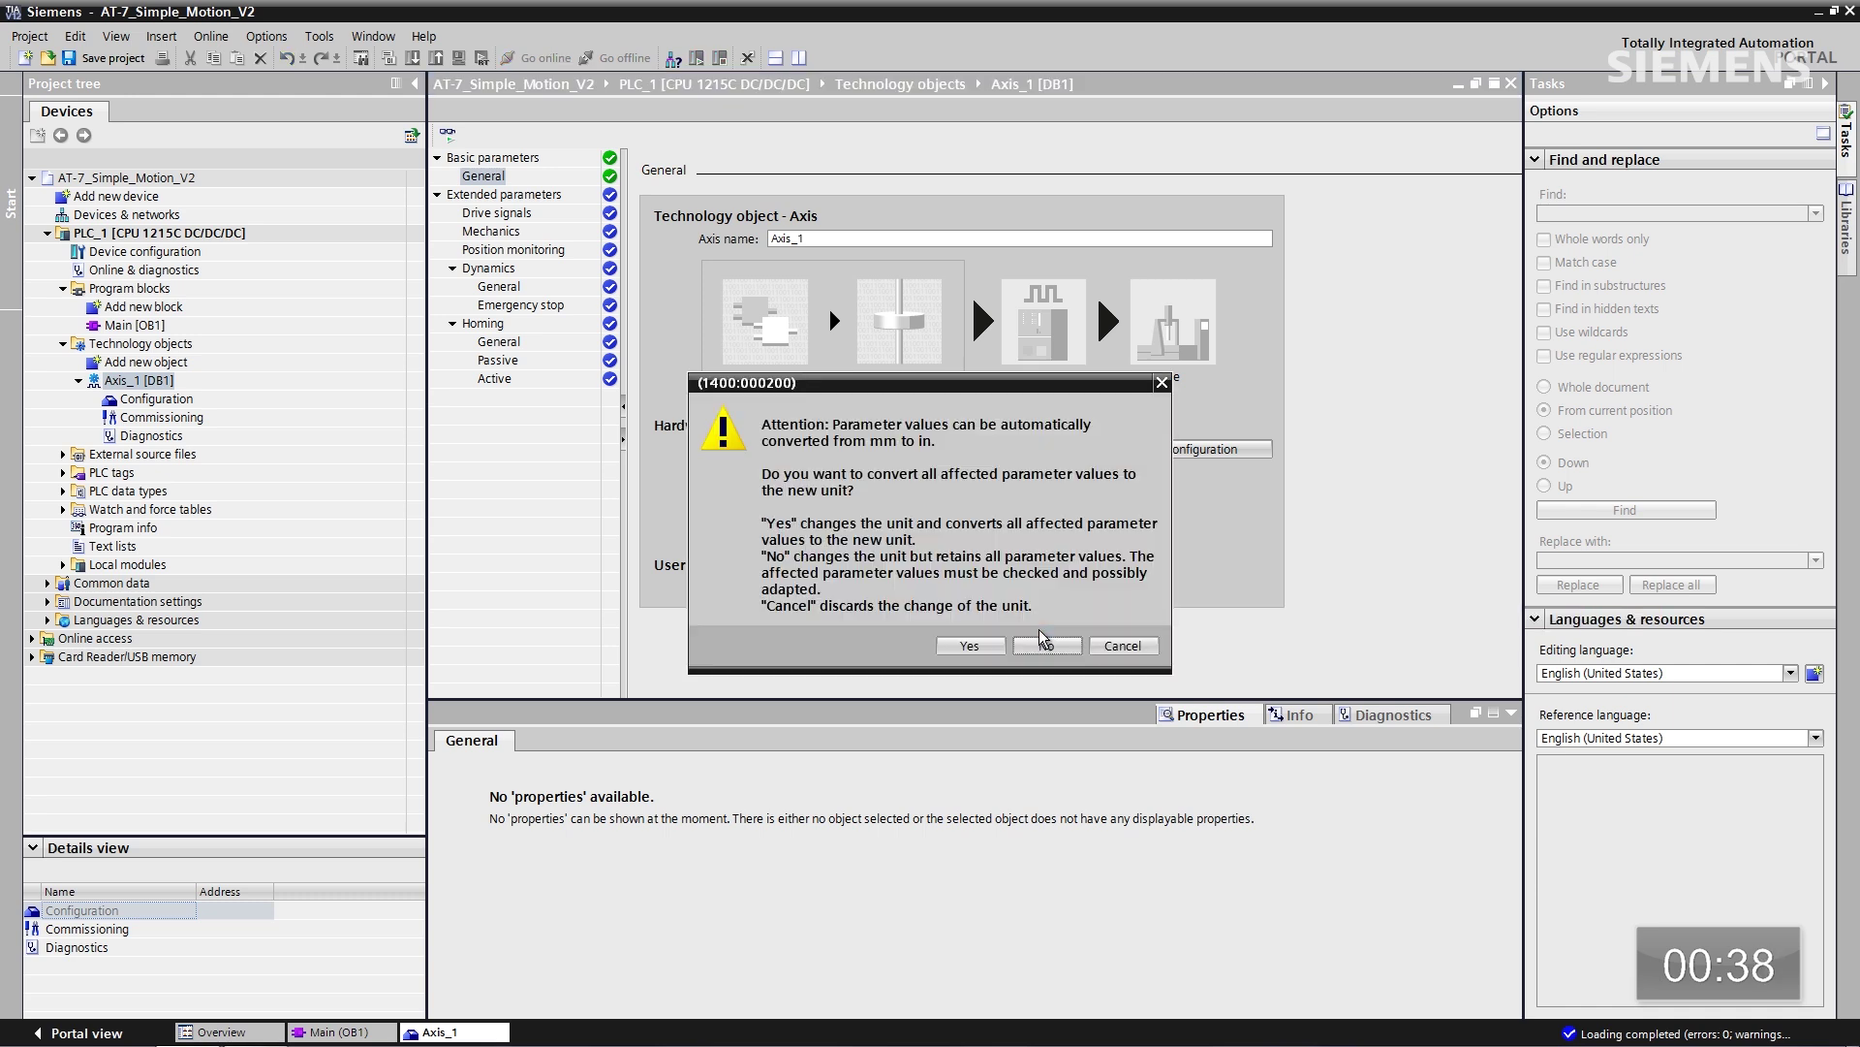
{"action": "left_click", "coordinate": [996, 655]}
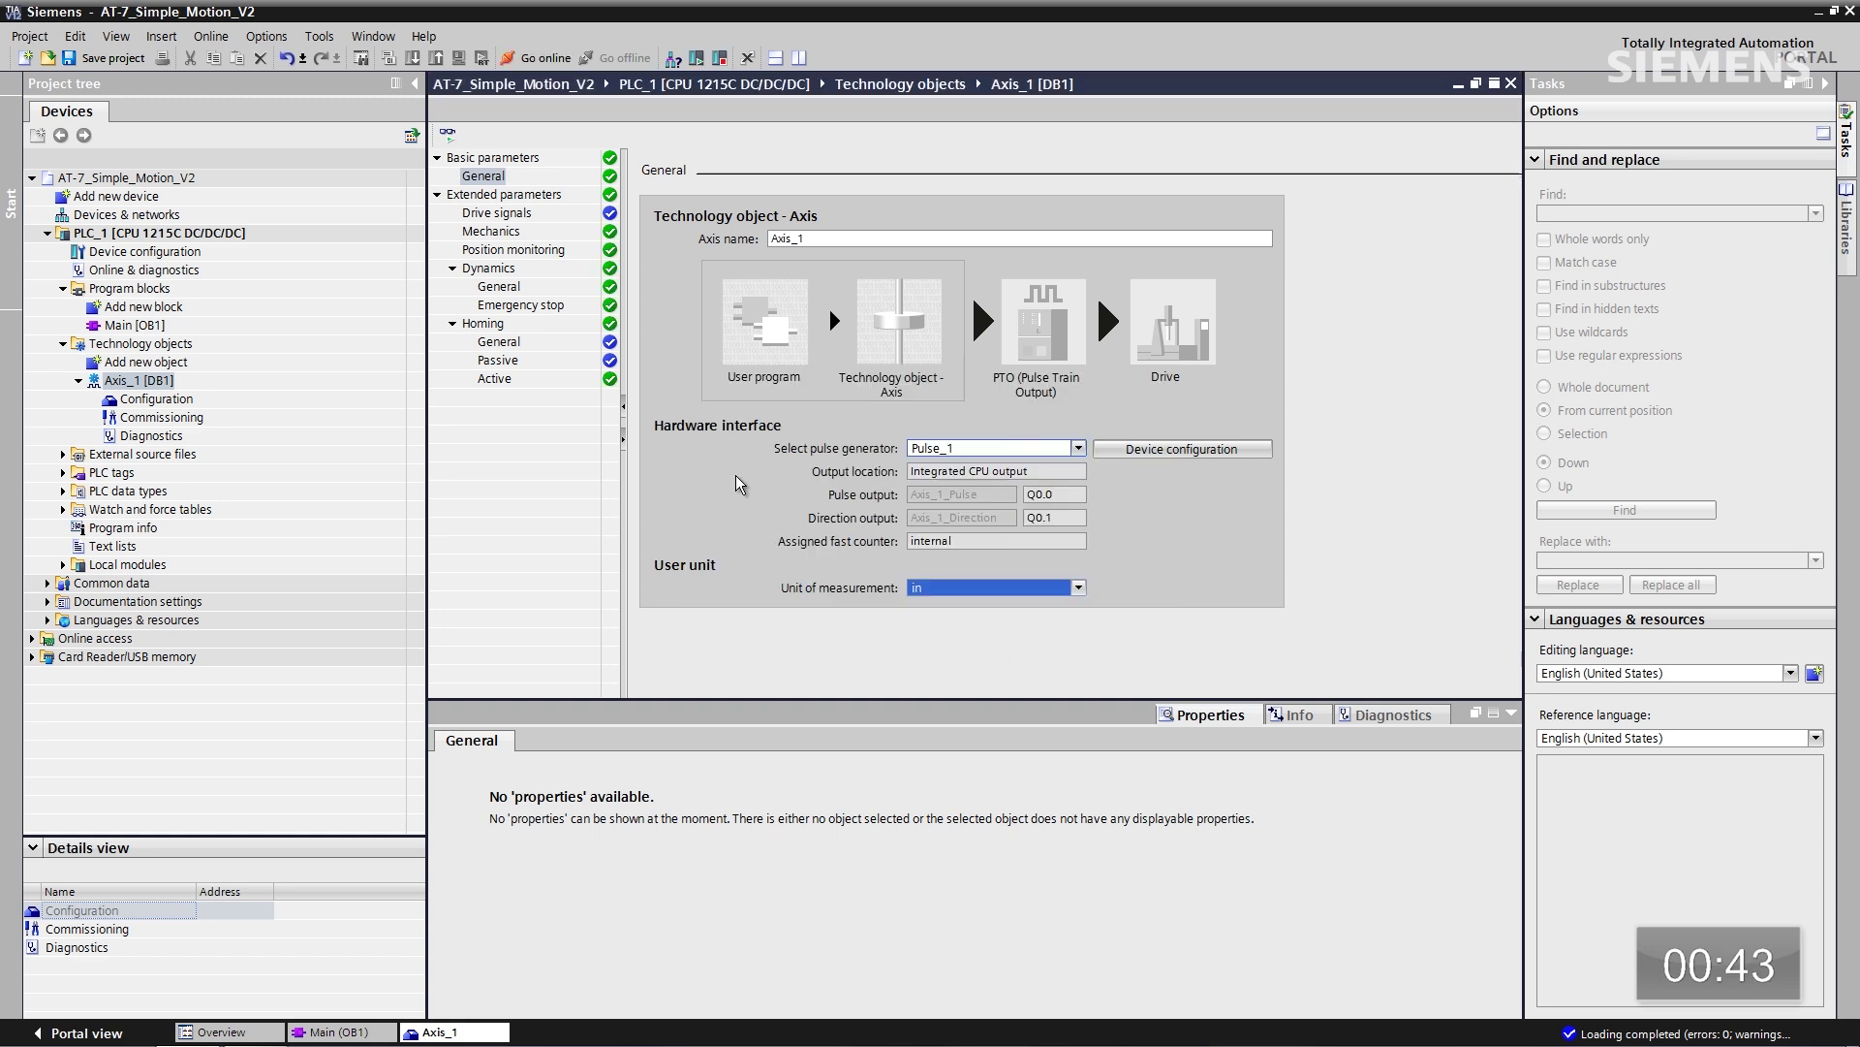
Set the mechanics to 1600 pulses and 5 in per motor revolution, and enable software limit switches
{"action": "left_click", "coordinate": [488, 232]}
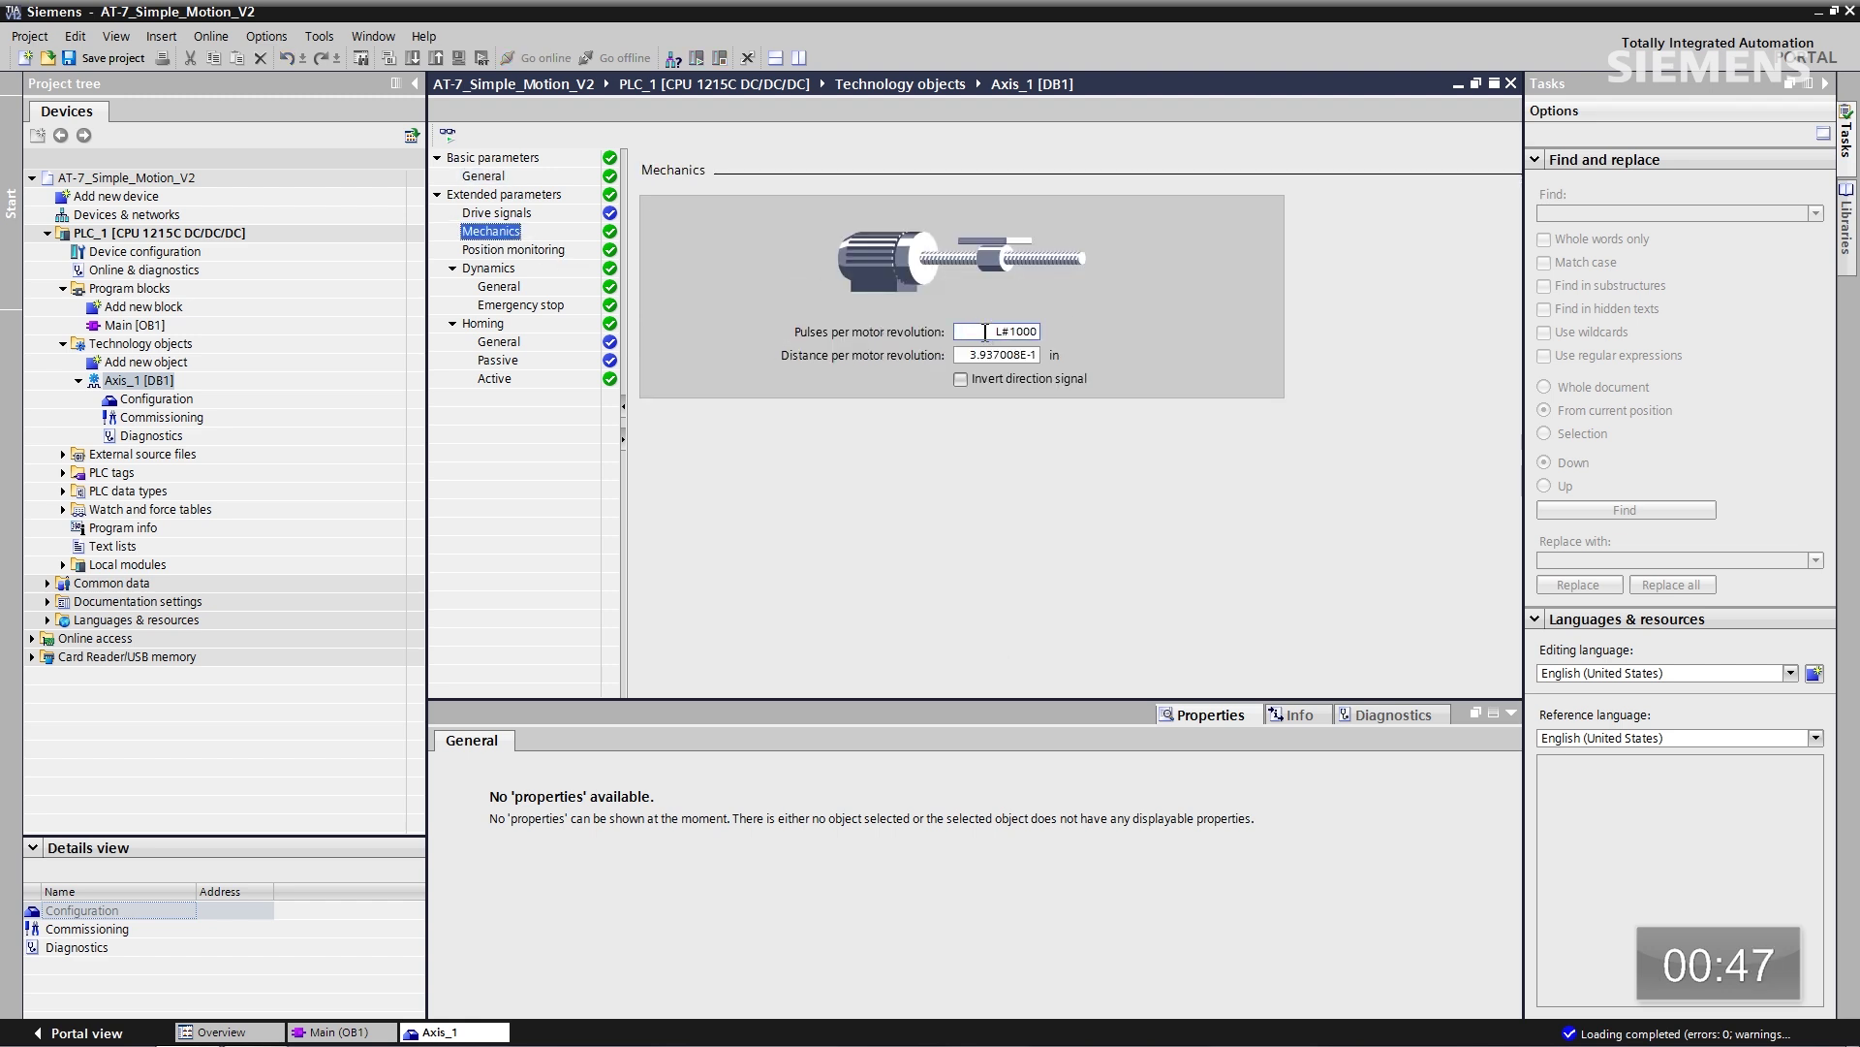
{"action": "left_click_drag", "start_coordinate": [985, 332], "coordinate": [1035, 330]}
{"action": "type", "text": "1600"}
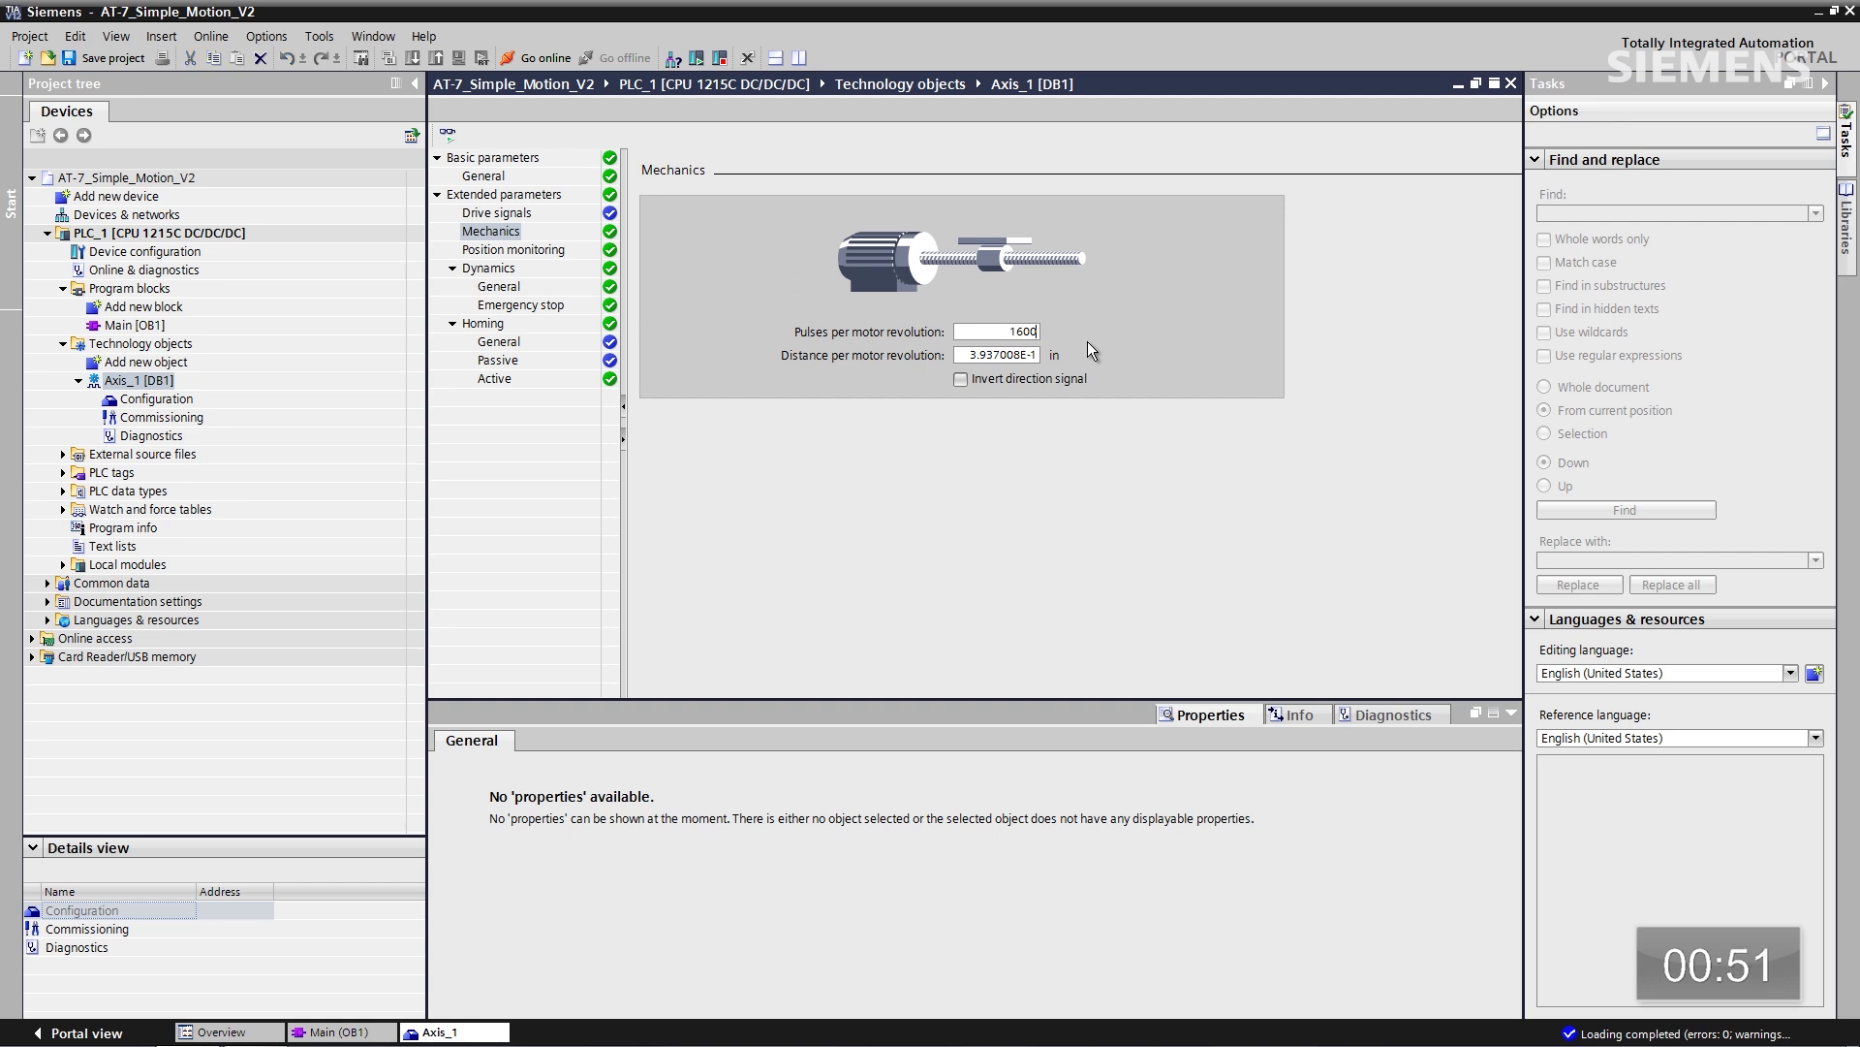
{"action": "left_click_drag", "start_coordinate": [971, 355], "coordinate": [1055, 356]}
{"action": "type", "text": "5.5"}
{"action": "left_click", "coordinate": [524, 250]}
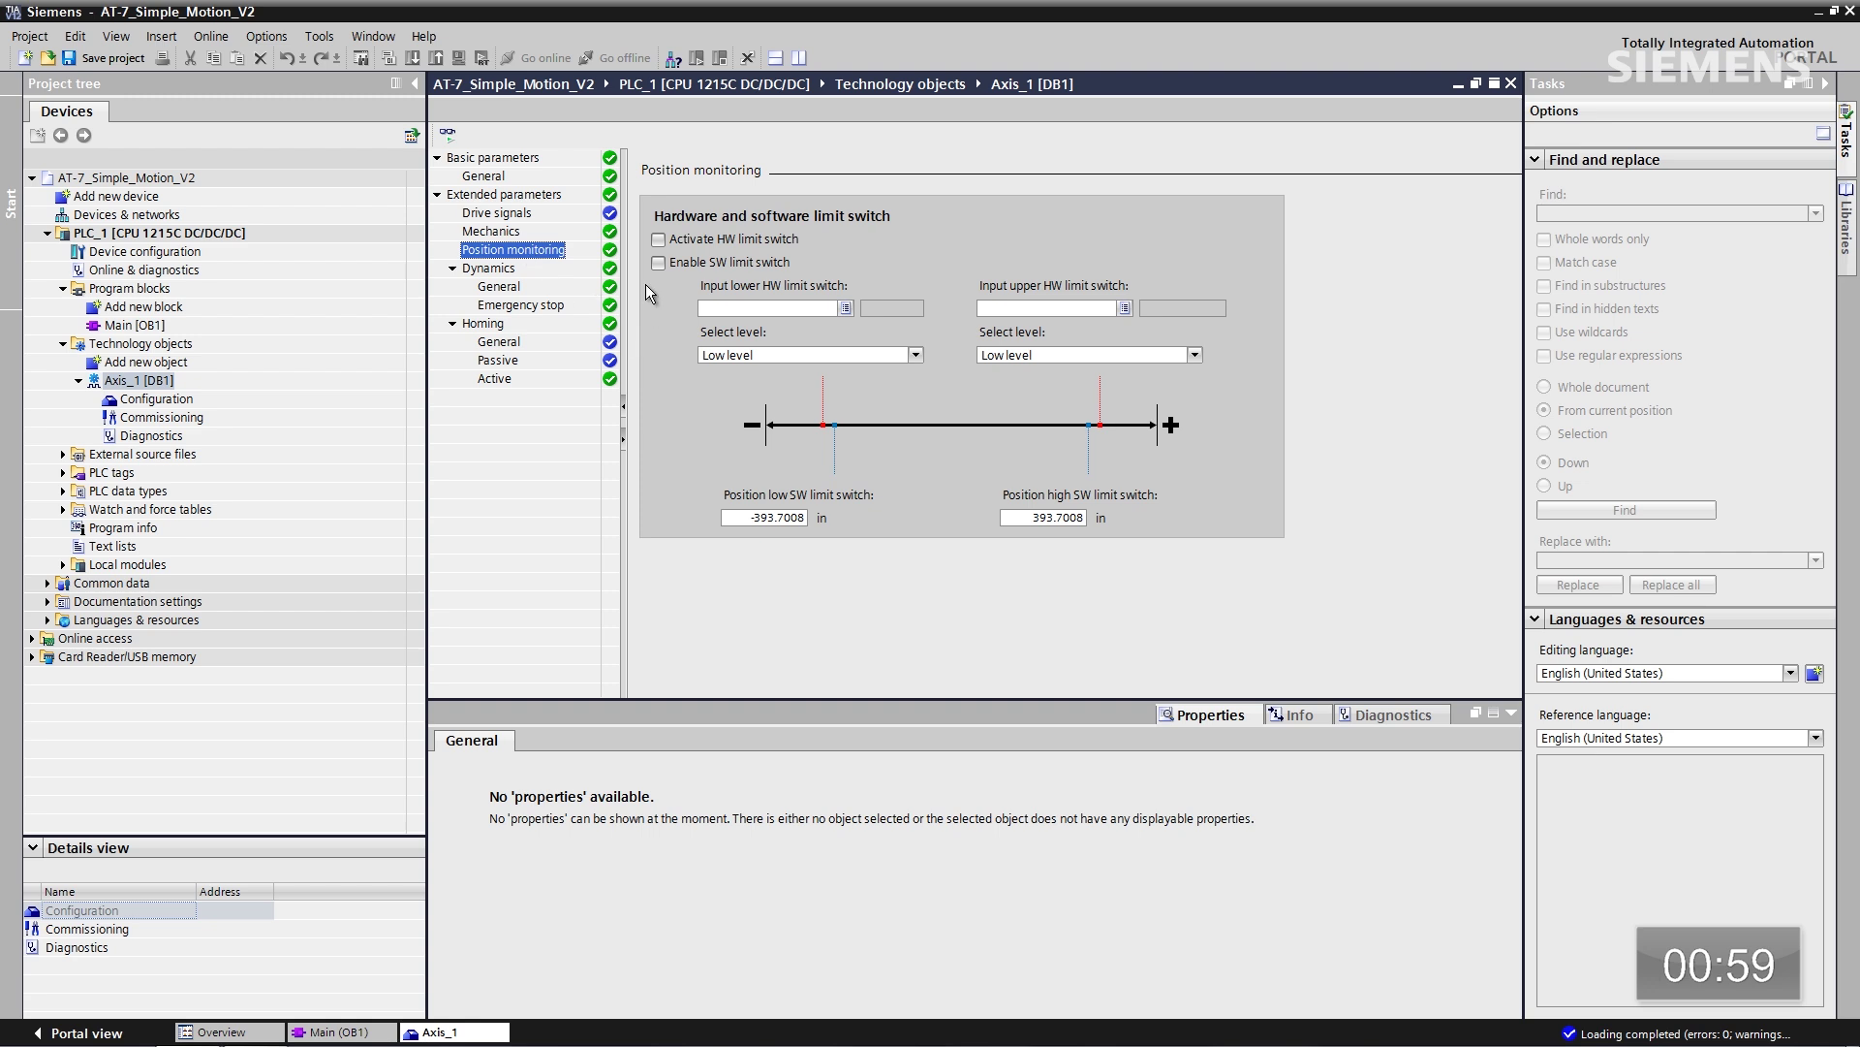
{"action": "left_click", "coordinate": [658, 263]}
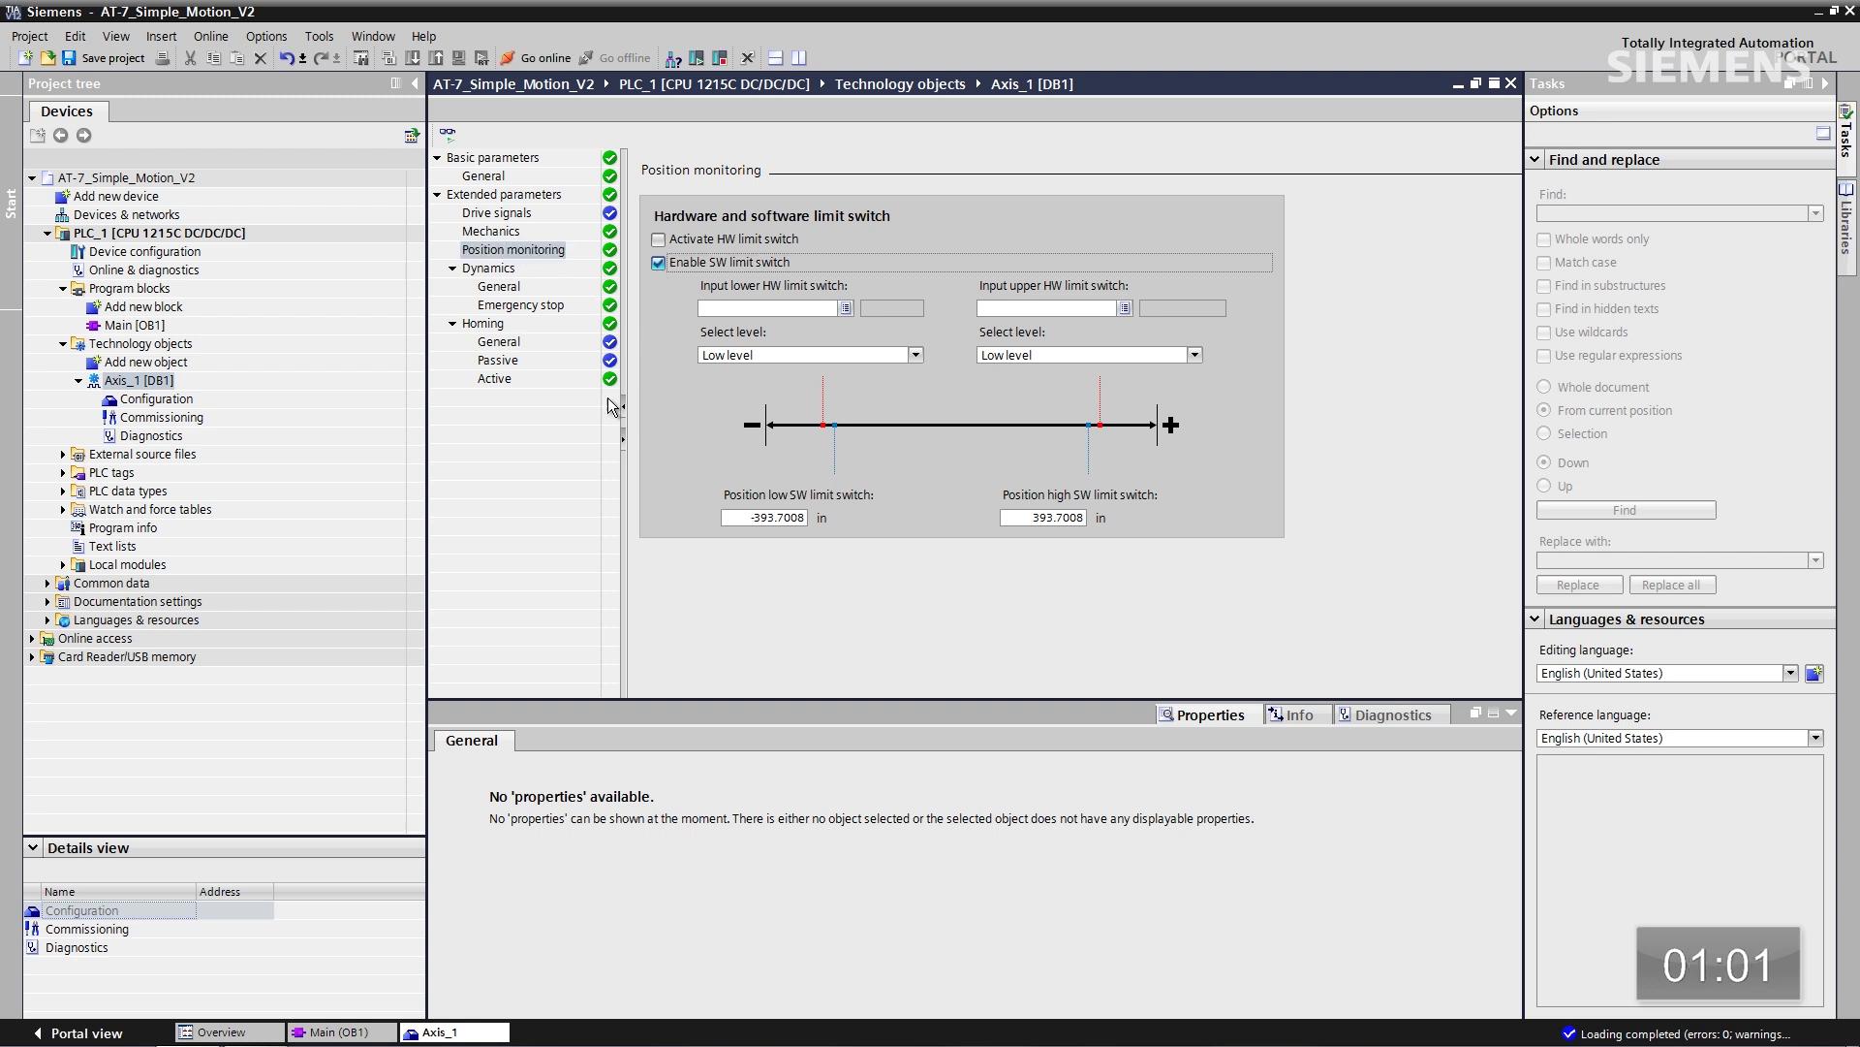
Use in/s velocity limits: 3.5 maximum, 2.0 start/stop, and a 2.0 s ramp giving 0.75 in/s² acceleration
{"action": "left_click", "coordinate": [504, 287]}
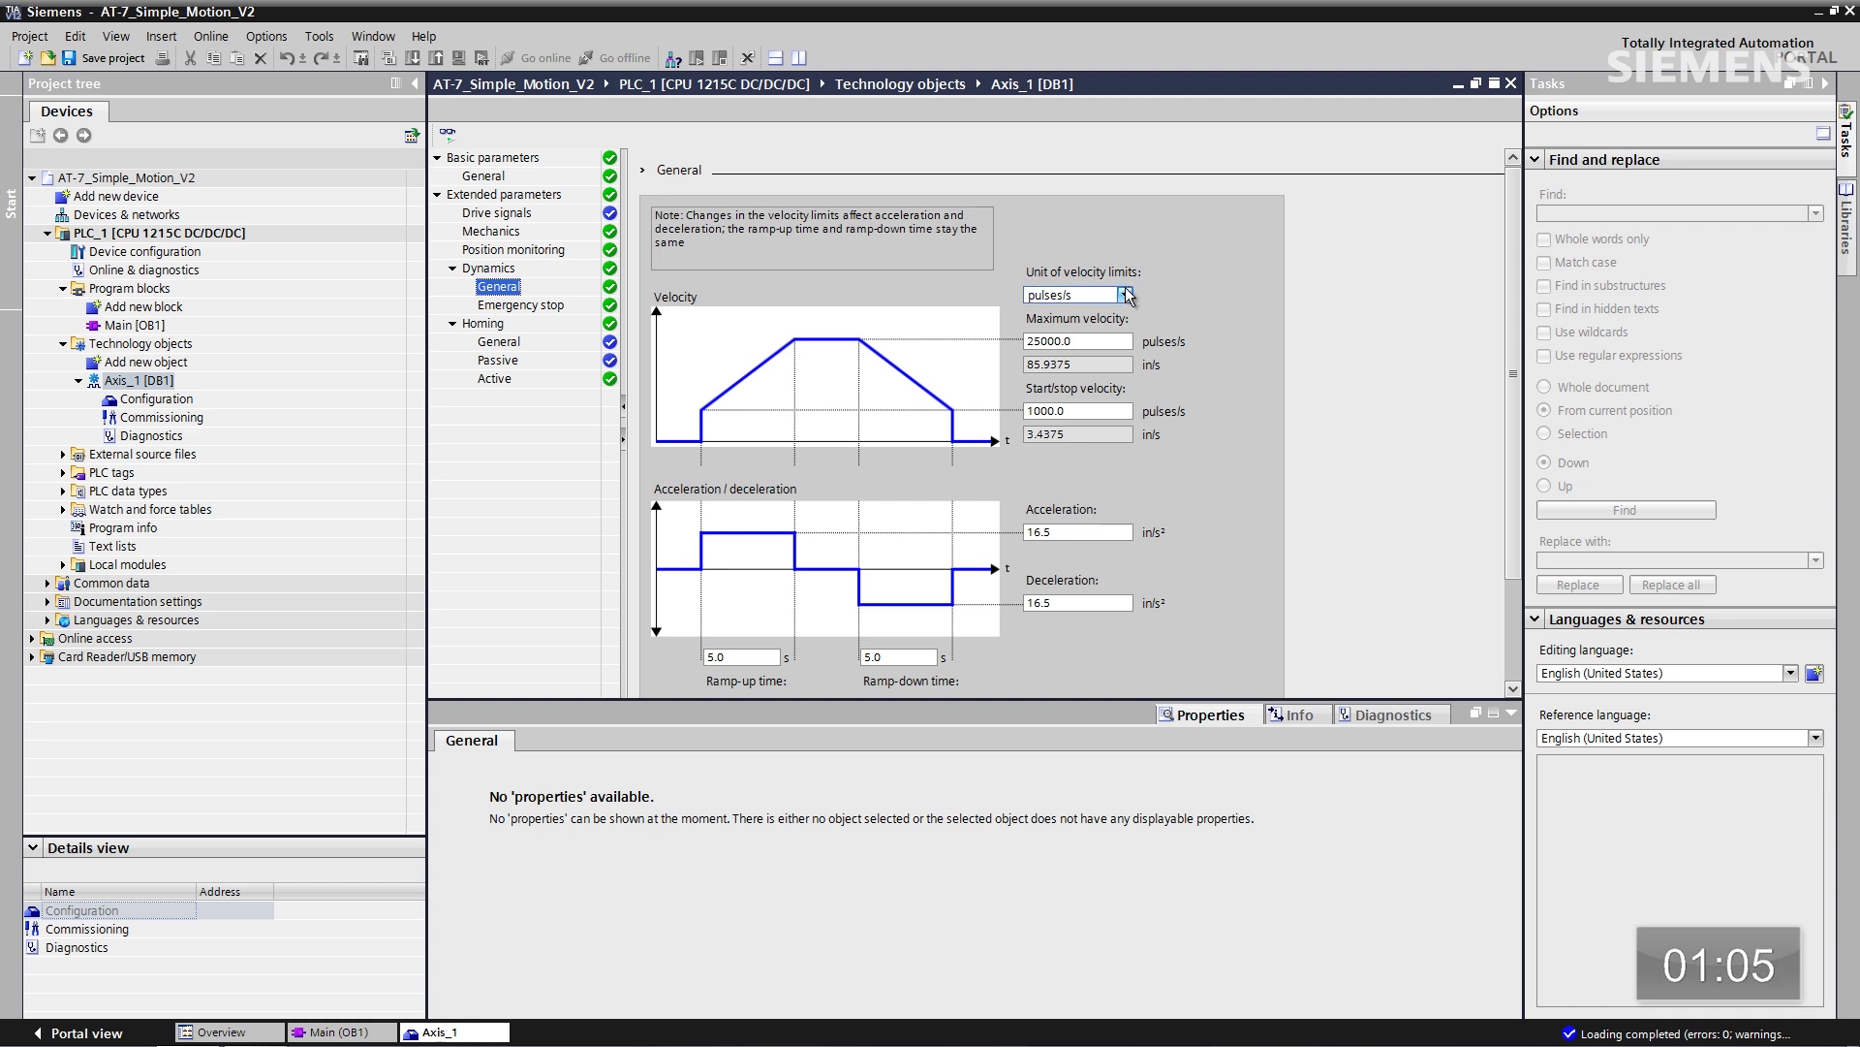
{"action": "left_click", "coordinate": [1128, 297]}
{"action": "left_click", "coordinate": [1087, 342]}
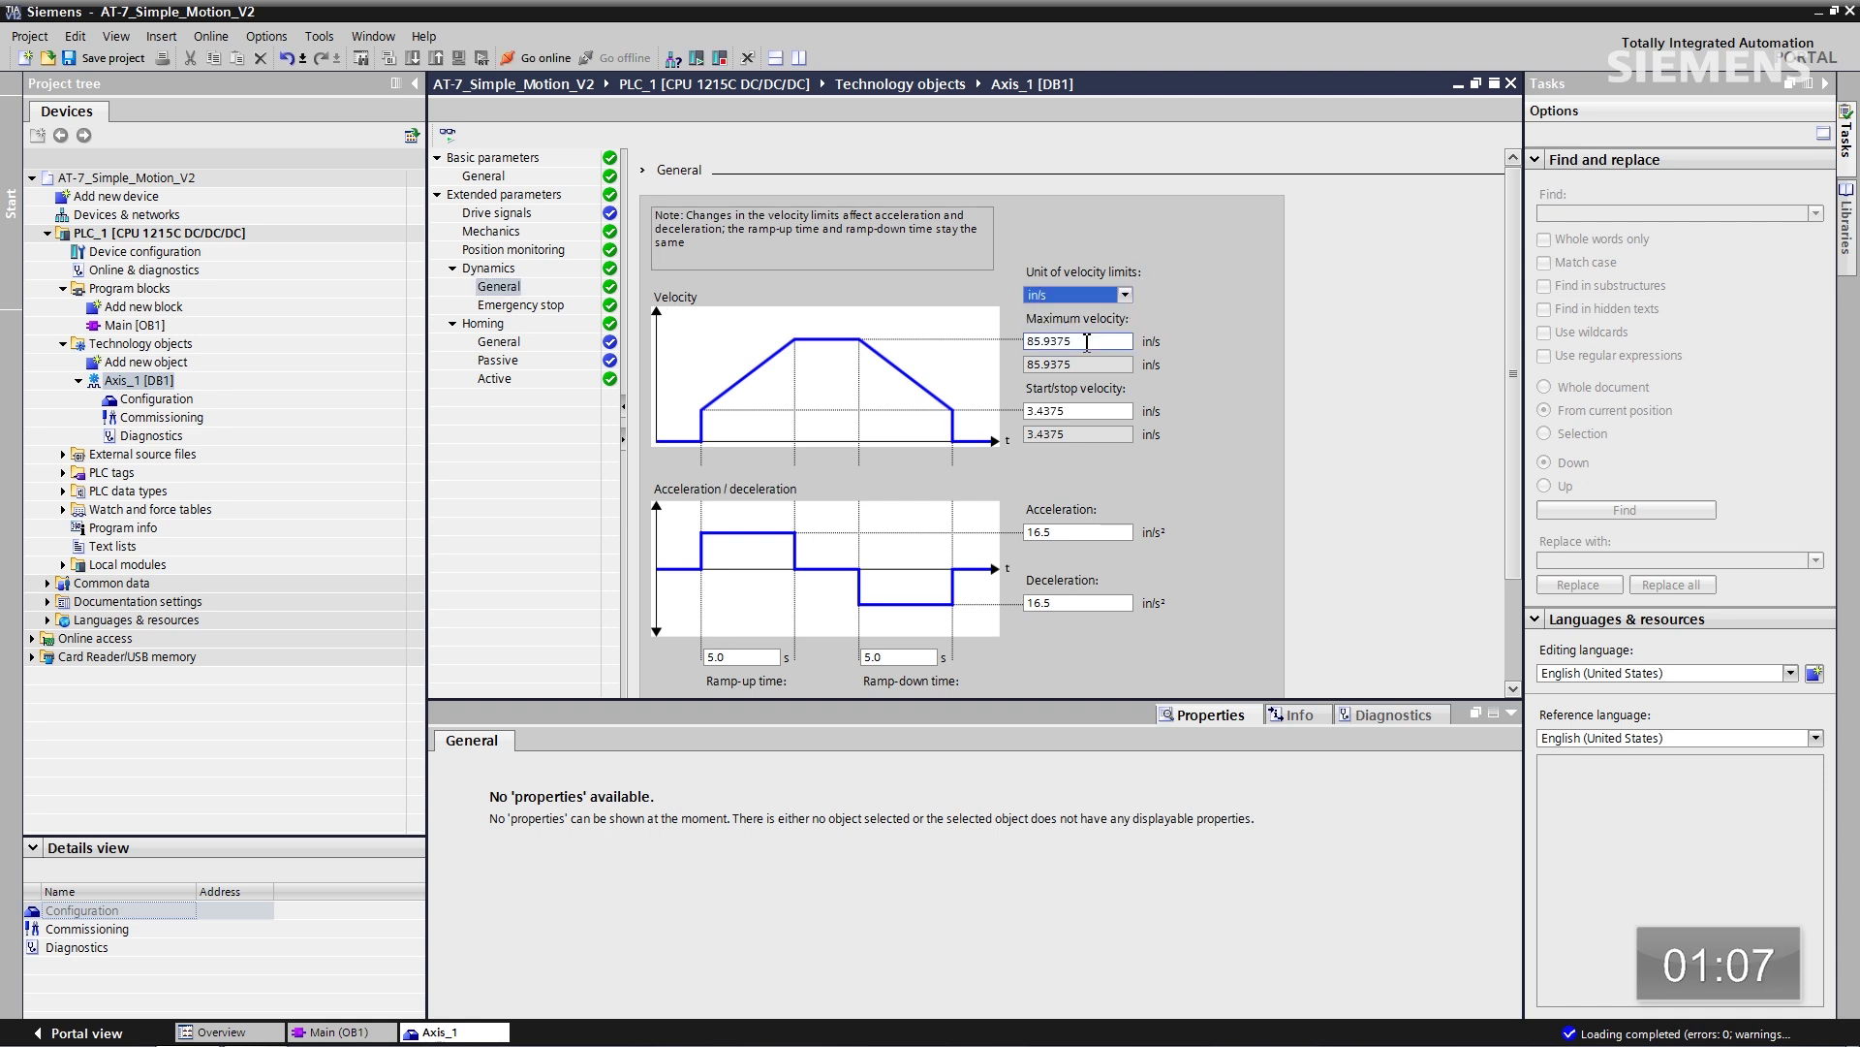
{"action": "left_click", "coordinate": [1088, 342]}
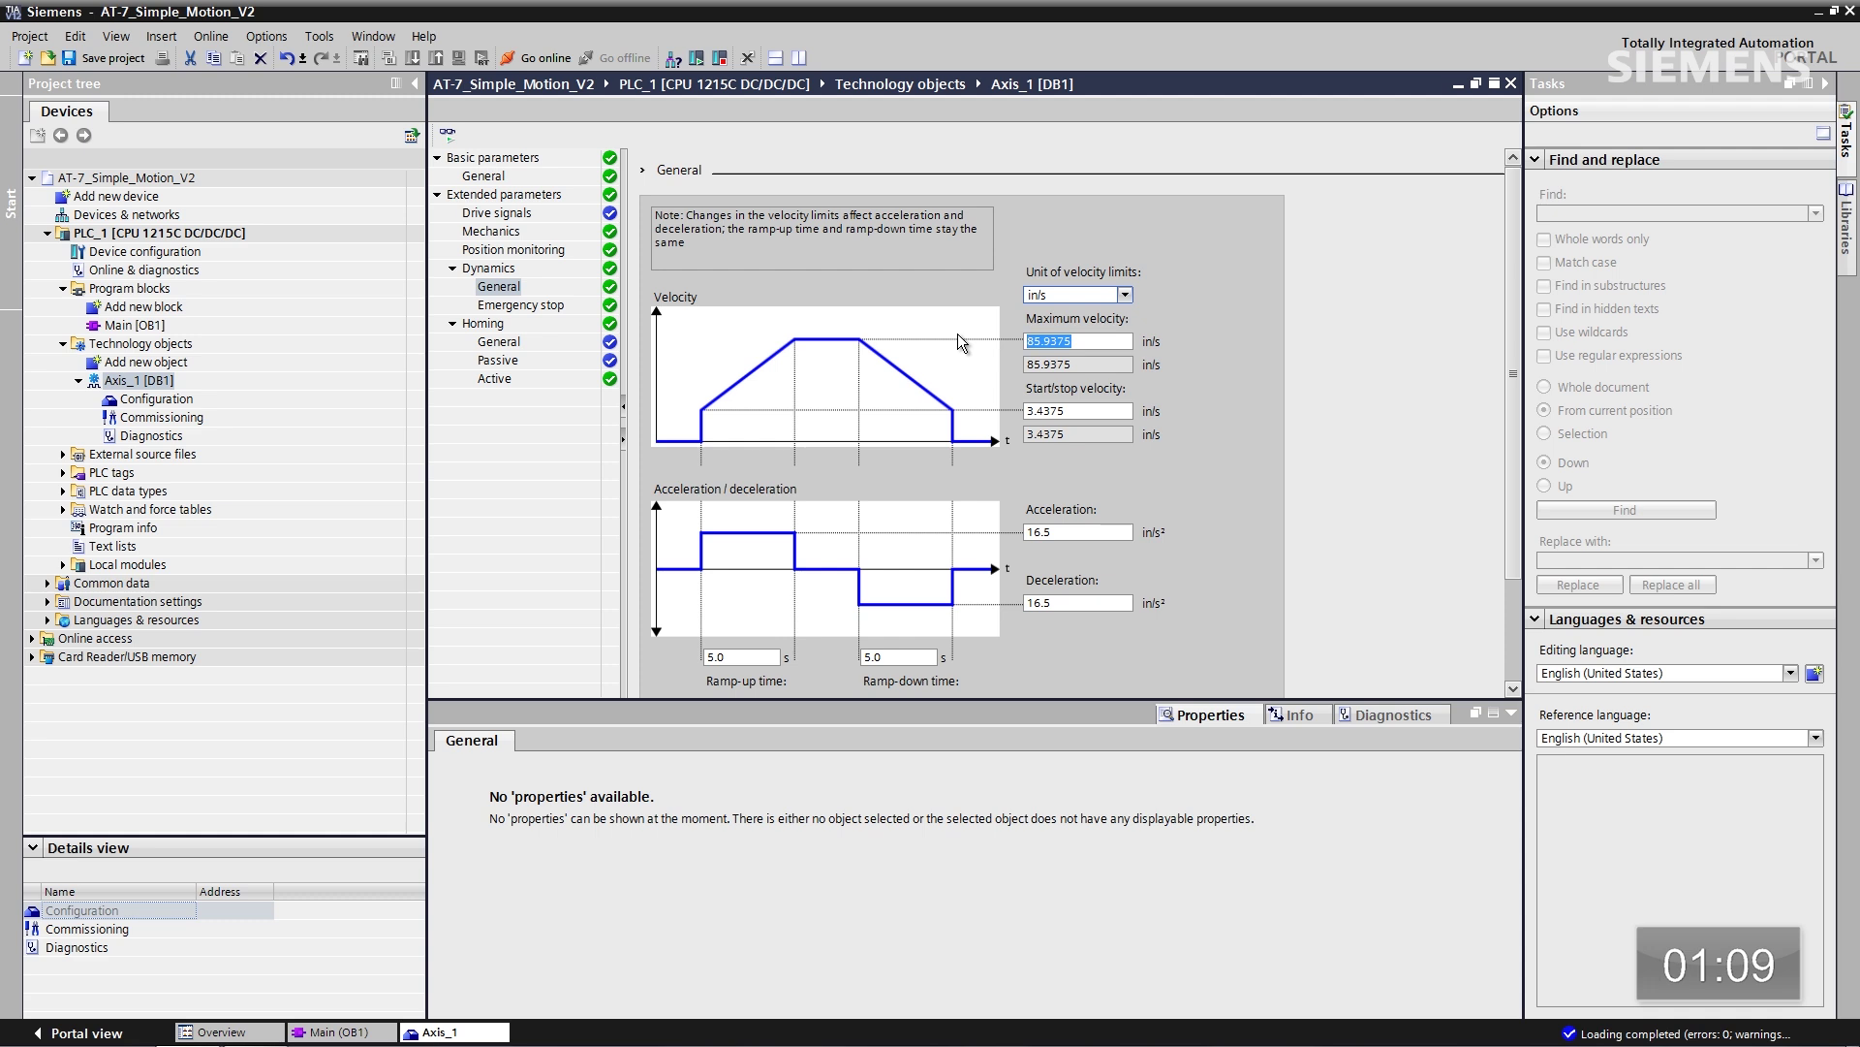
{"action": "type", "text": "3.5"}
{"action": "key", "text": "Return"}
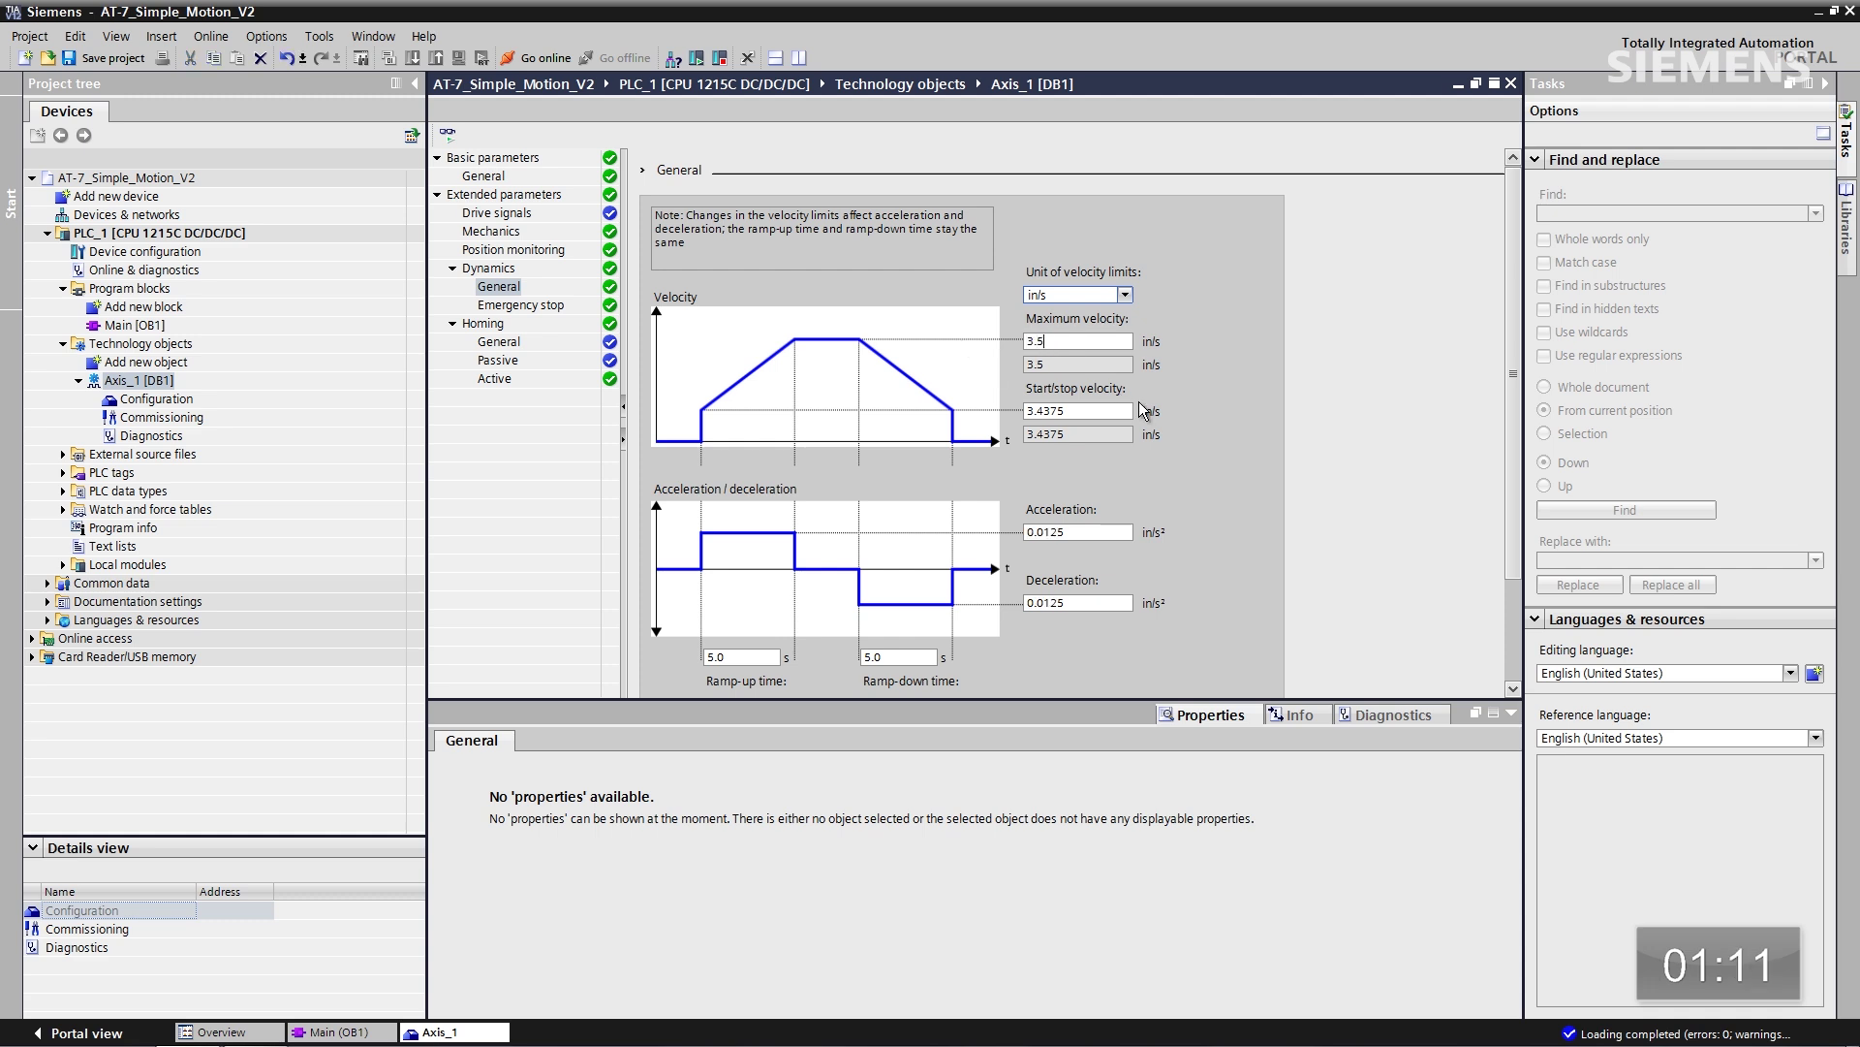
{"action": "left_click", "coordinate": [1020, 411]}
{"action": "type", "text": "2"}
{"action": "key", "text": "Return"}
{"action": "type", "text": "2.0"}
Assign %I0.6 as the homing switch input, triggering at low level
{"action": "left_click", "coordinate": [496, 341]}
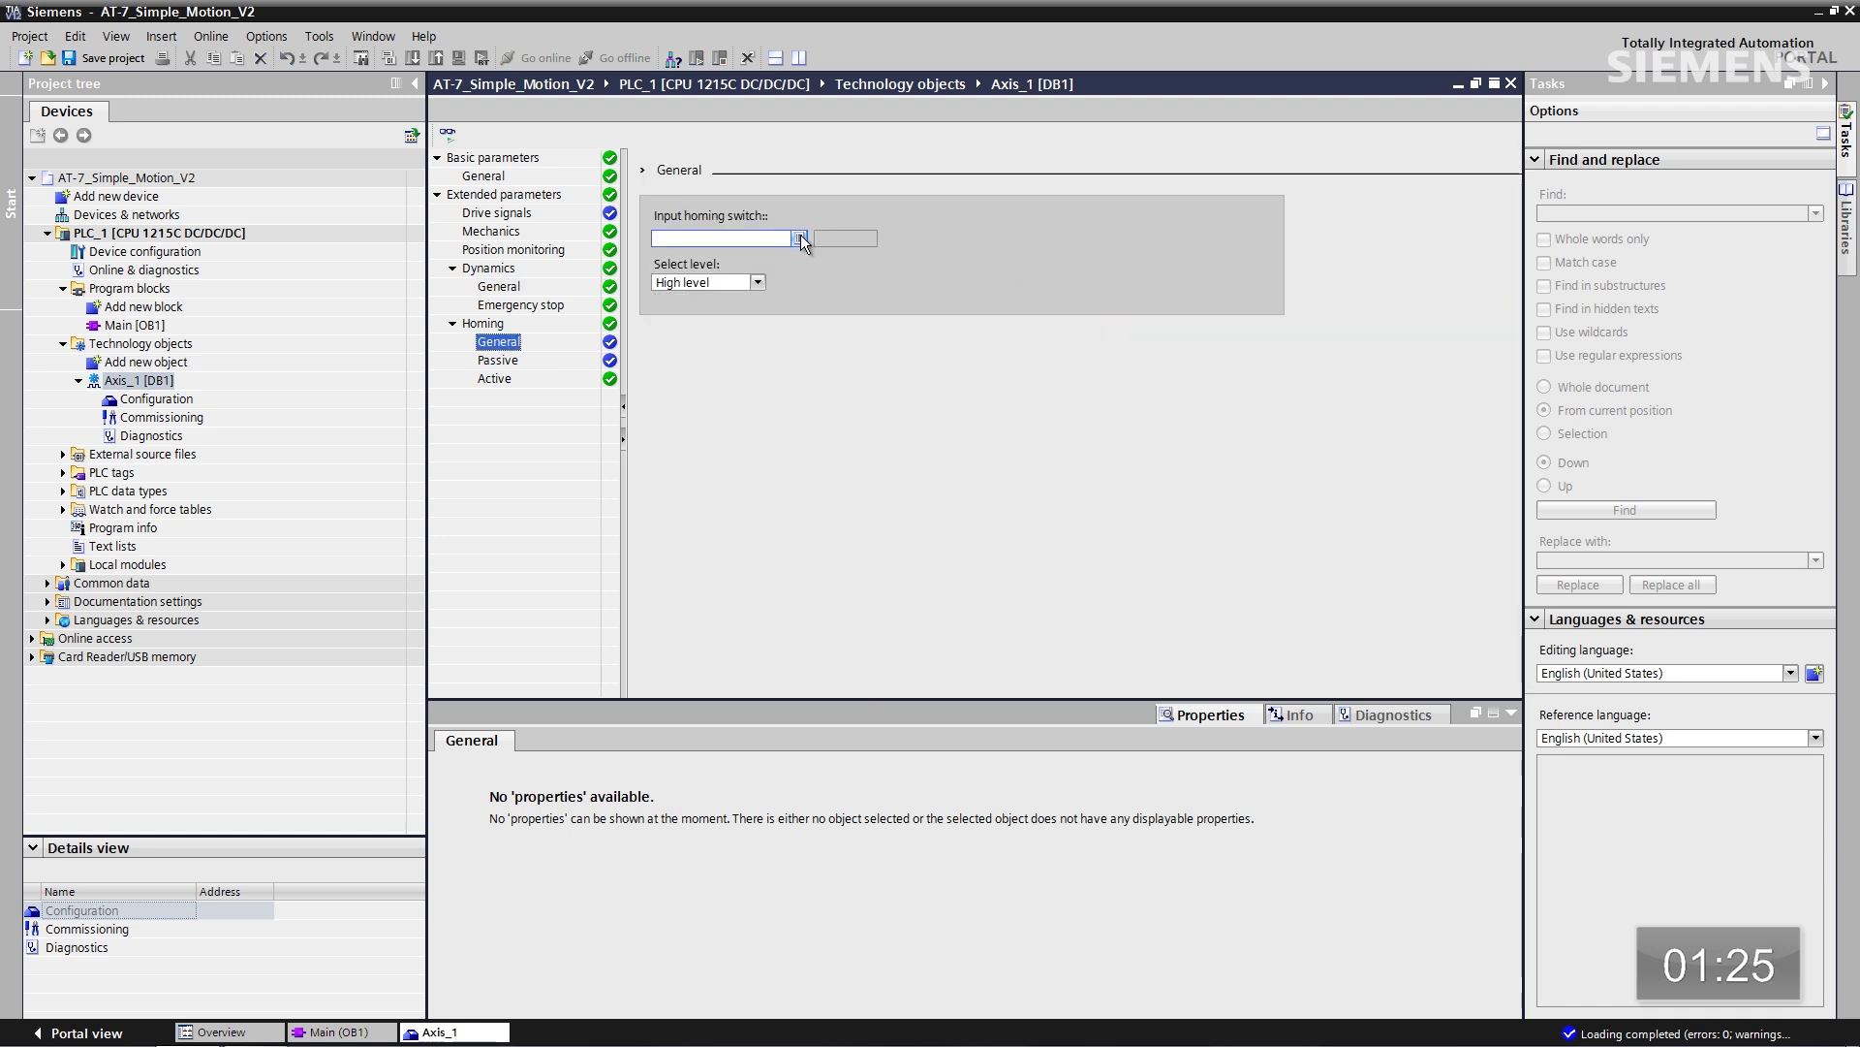
{"action": "left_click", "coordinate": [799, 238]}
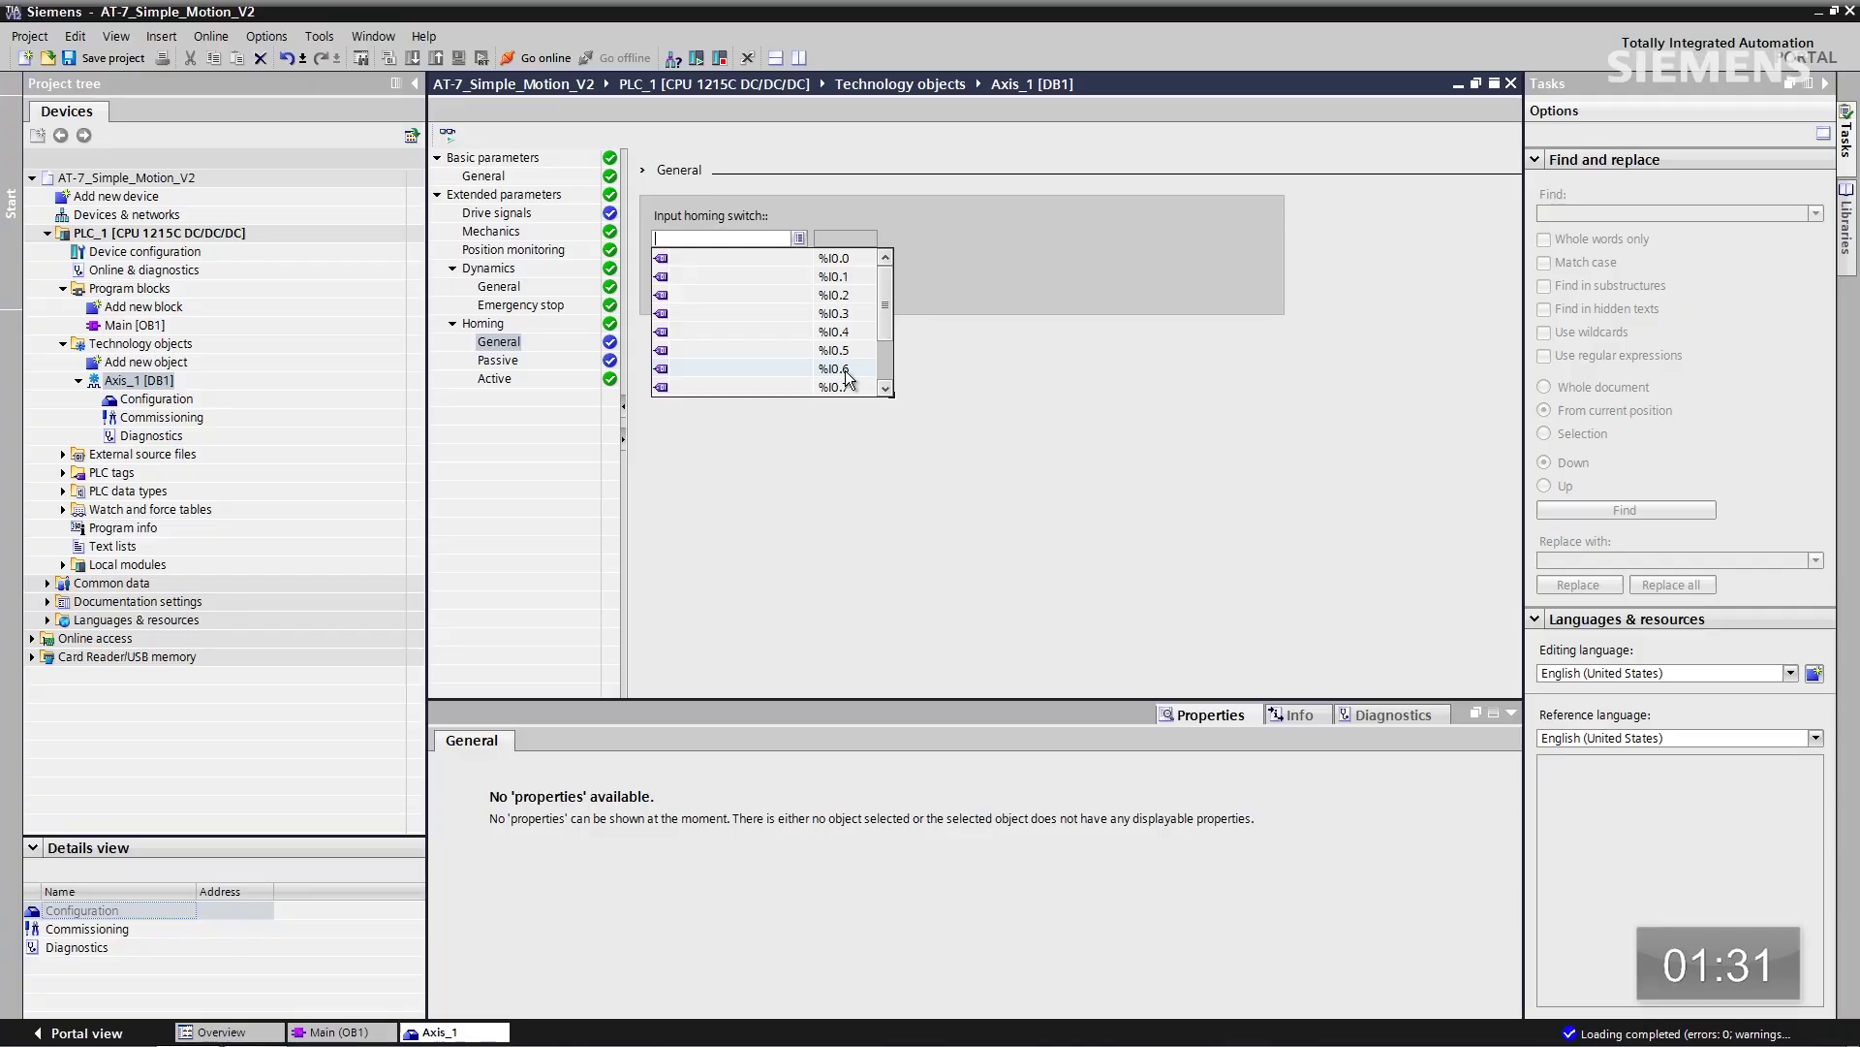
{"action": "left_click", "coordinate": [845, 370]}
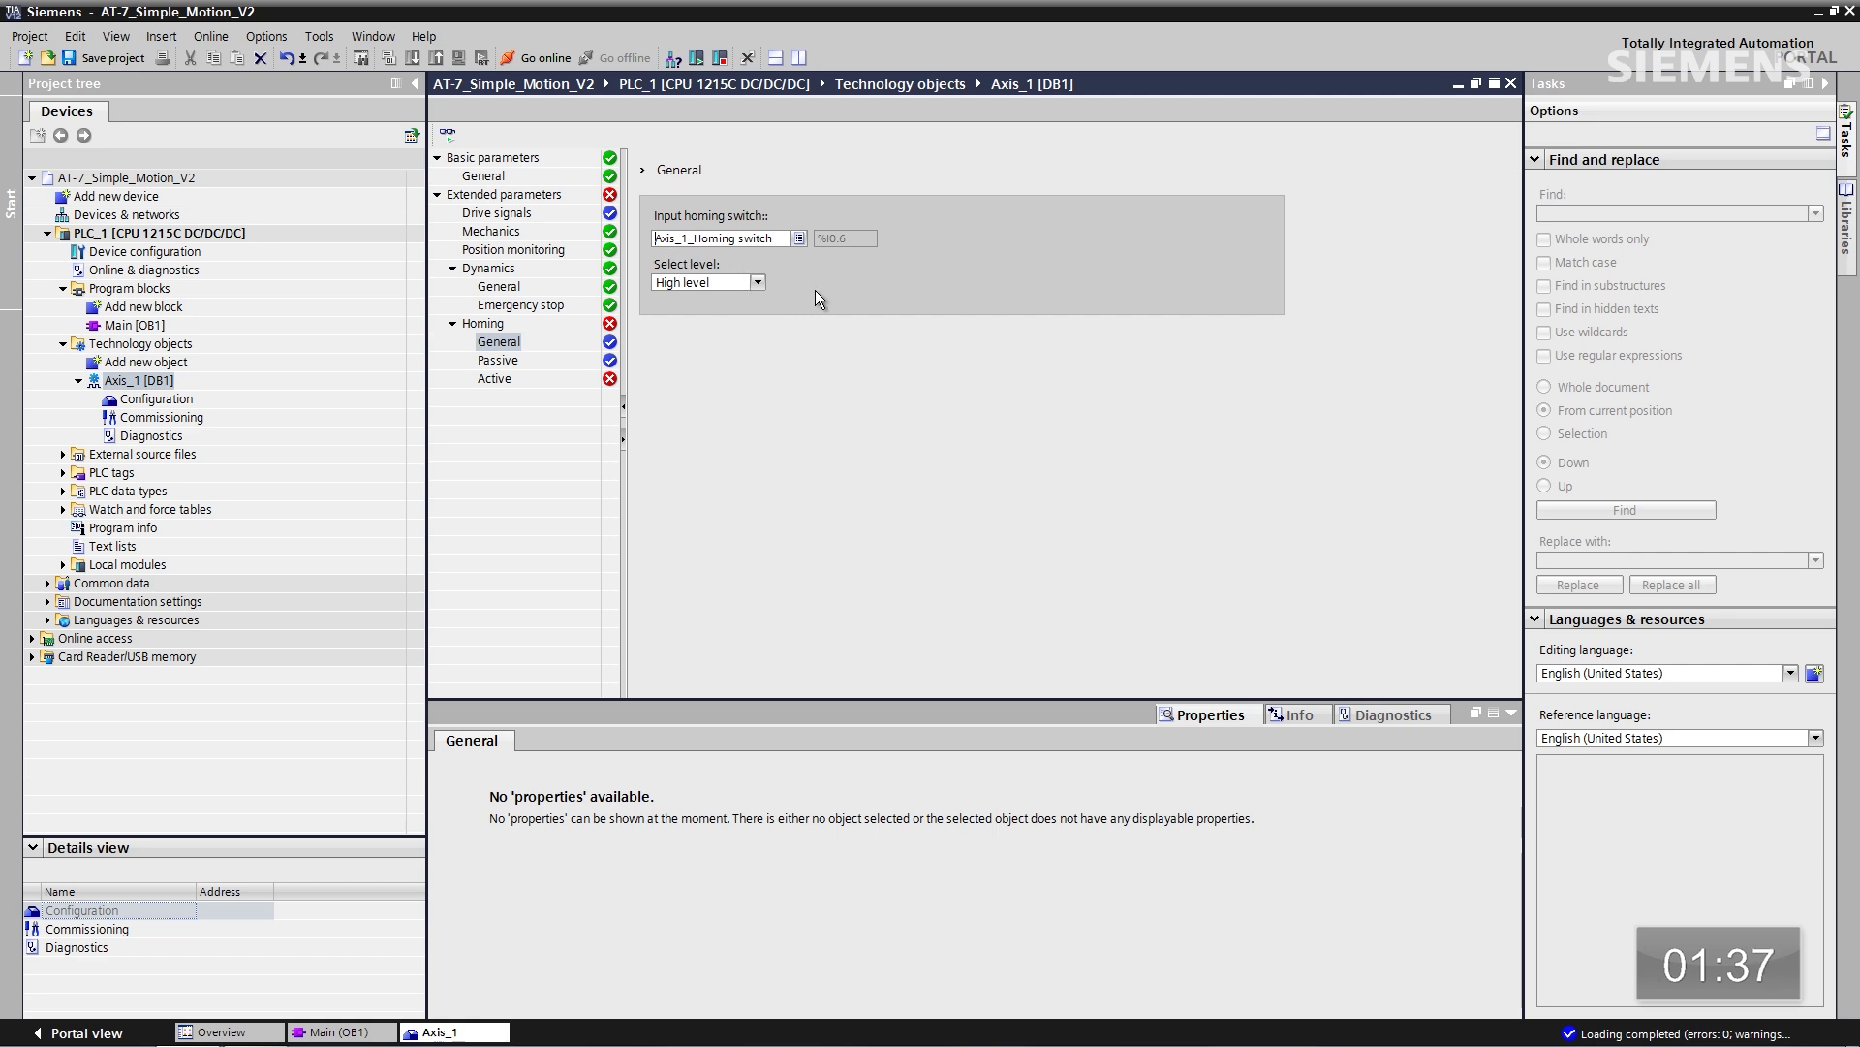
{"action": "left_click", "coordinate": [758, 282]}
{"action": "left_click", "coordinate": [751, 313]}
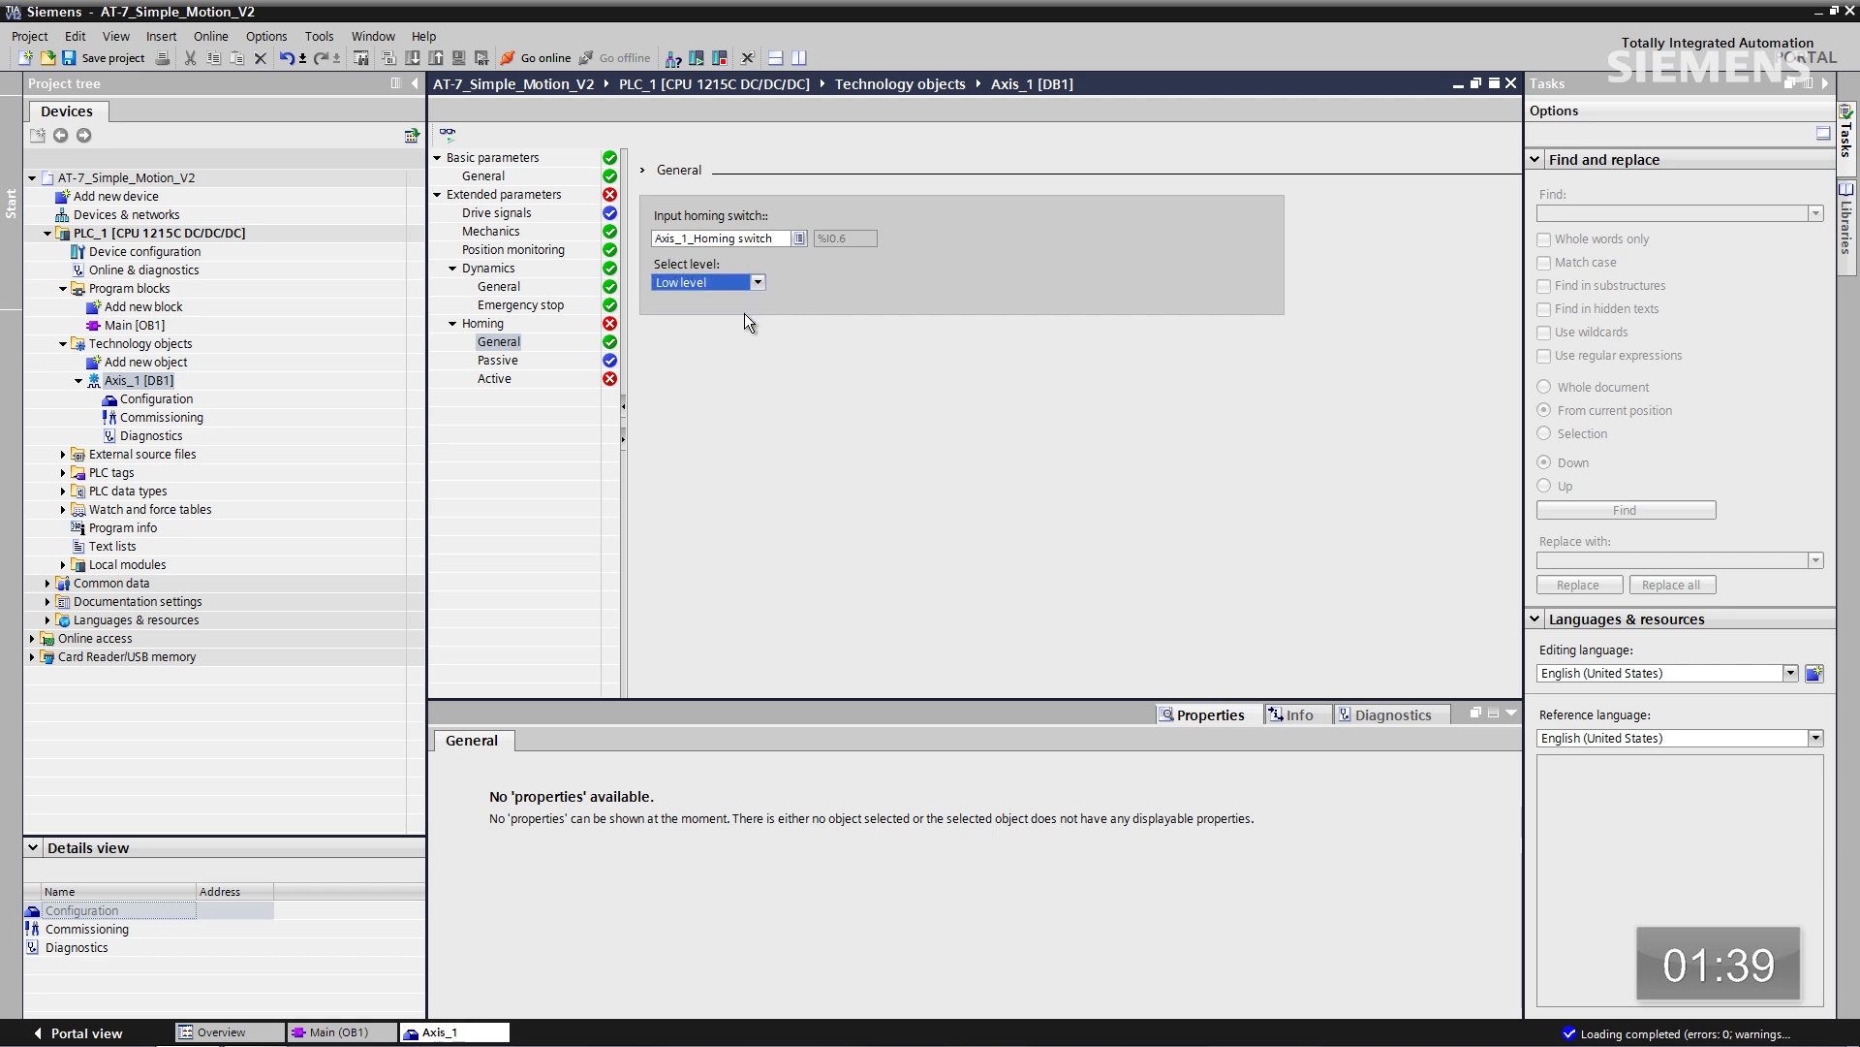
Set active homing approach velocity to 3.5 in/s and homing velocity to 2.0 in/s
{"action": "left_click", "coordinate": [494, 379]}
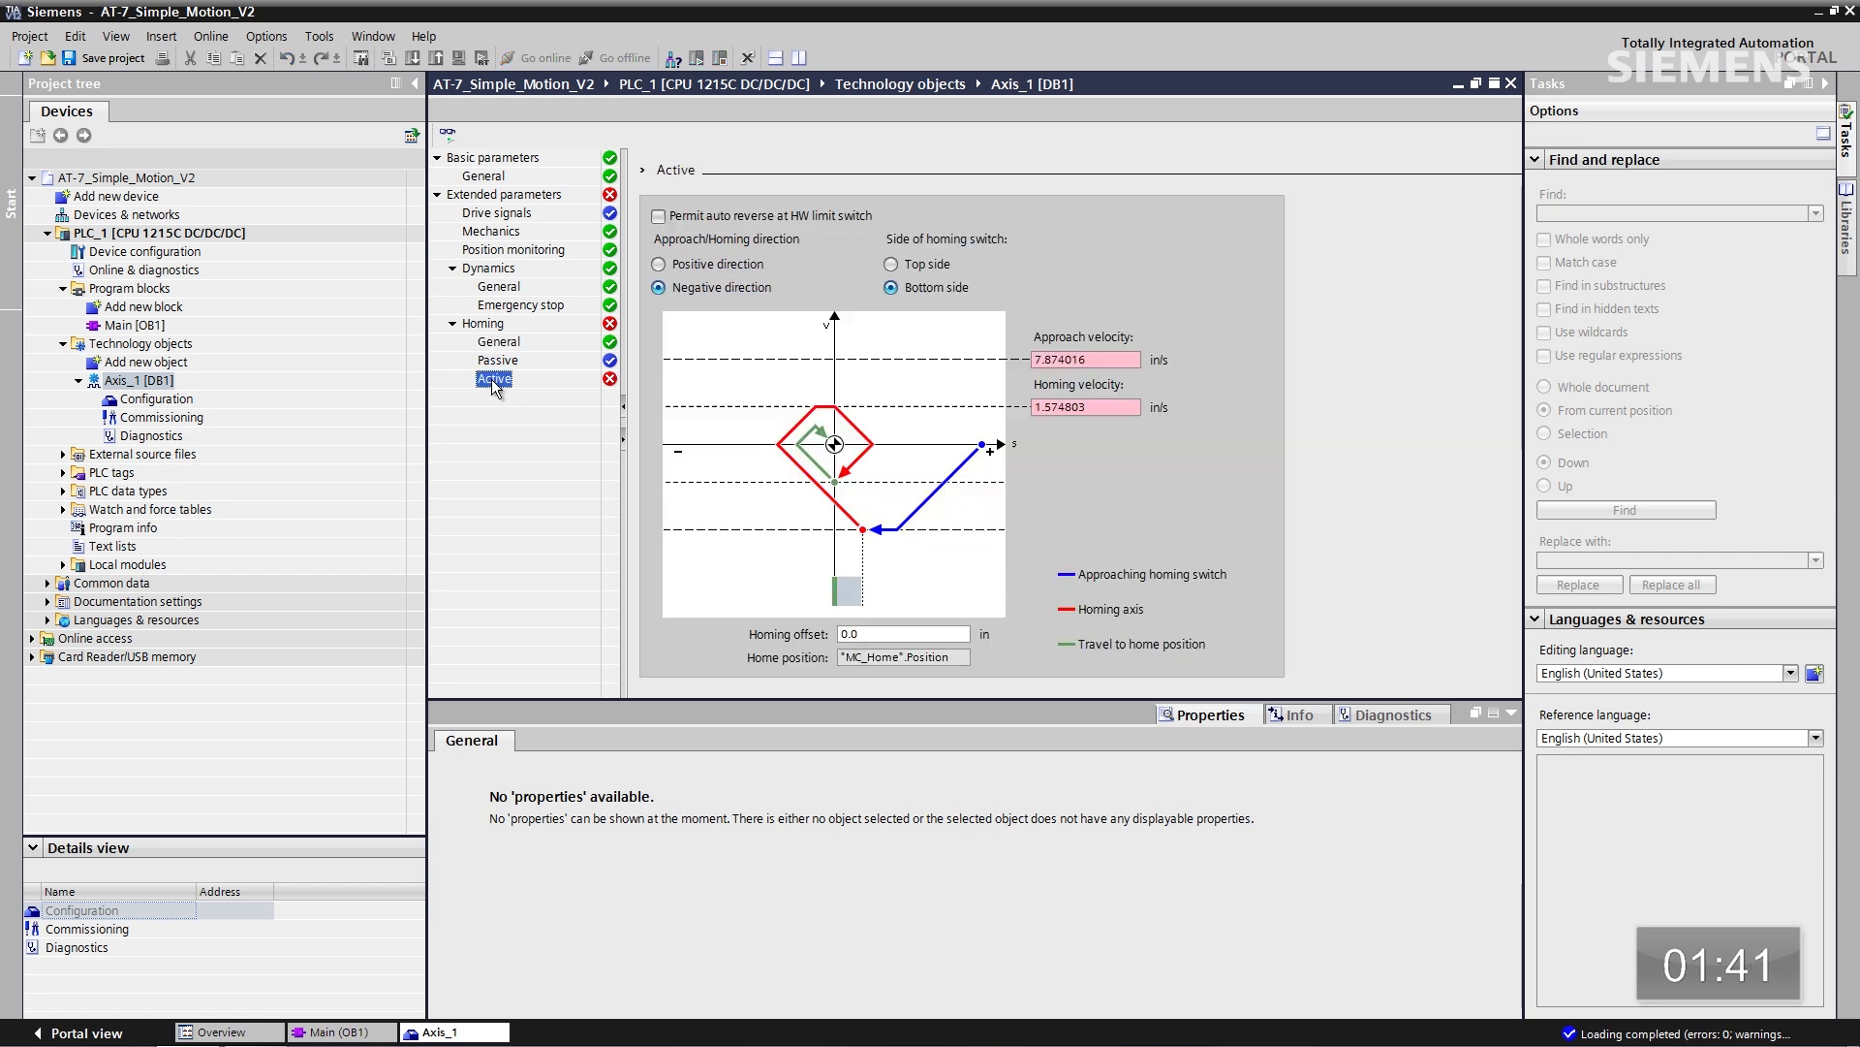
{"action": "left_click", "coordinate": [1110, 357]}
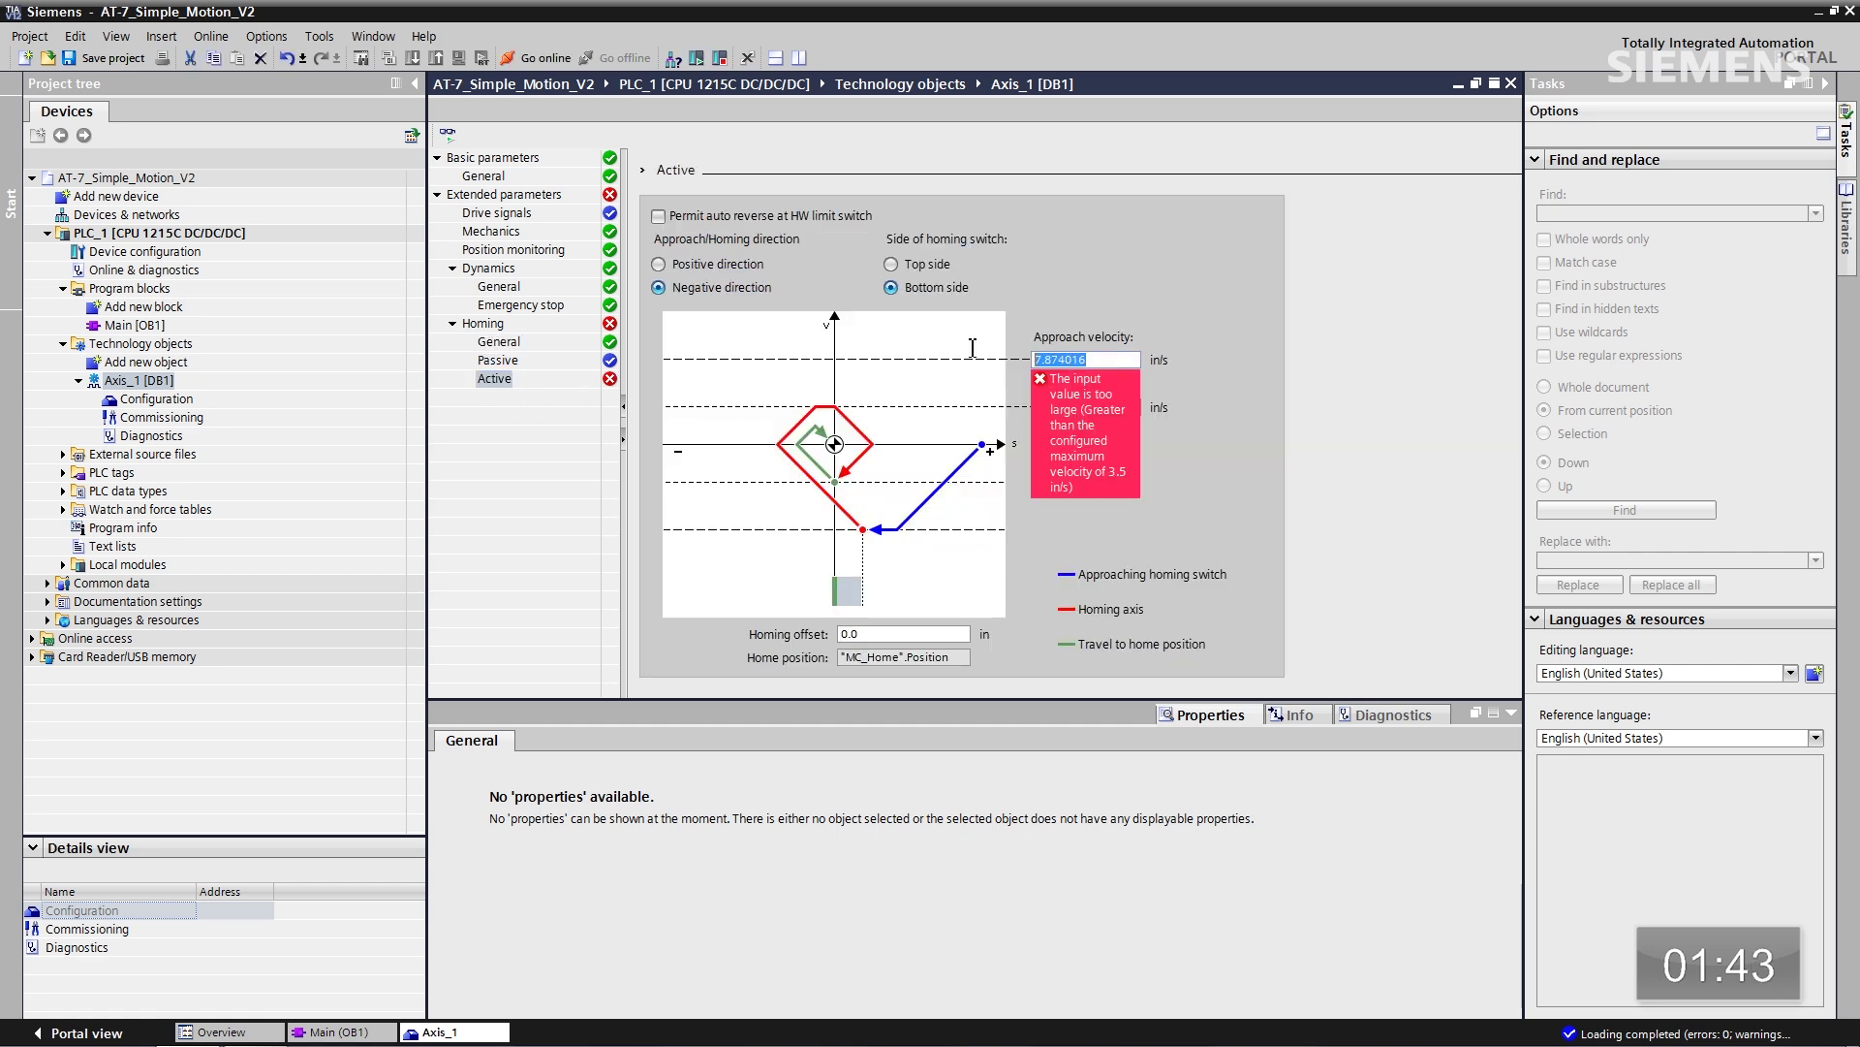
{"action": "type", "text": "3.5"}
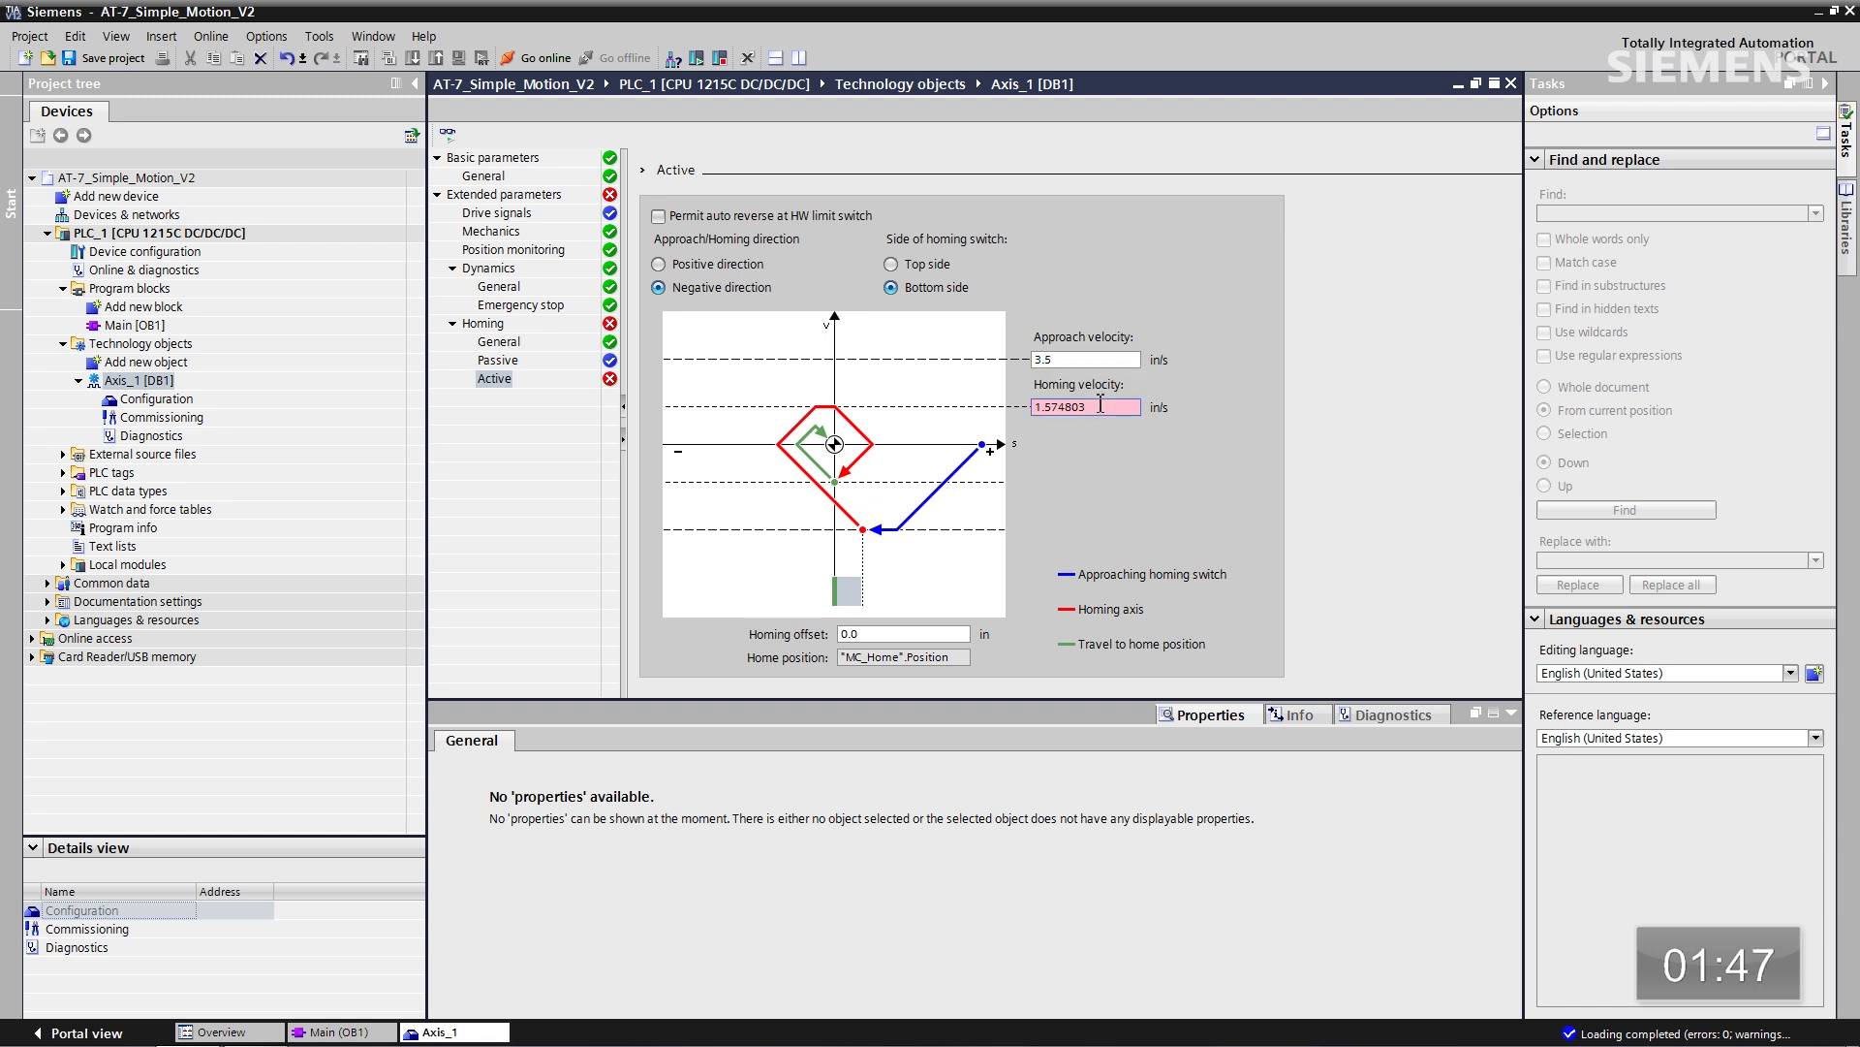
{"action": "left_click", "coordinate": [1101, 405]}
{"action": "type", "text": "2"}
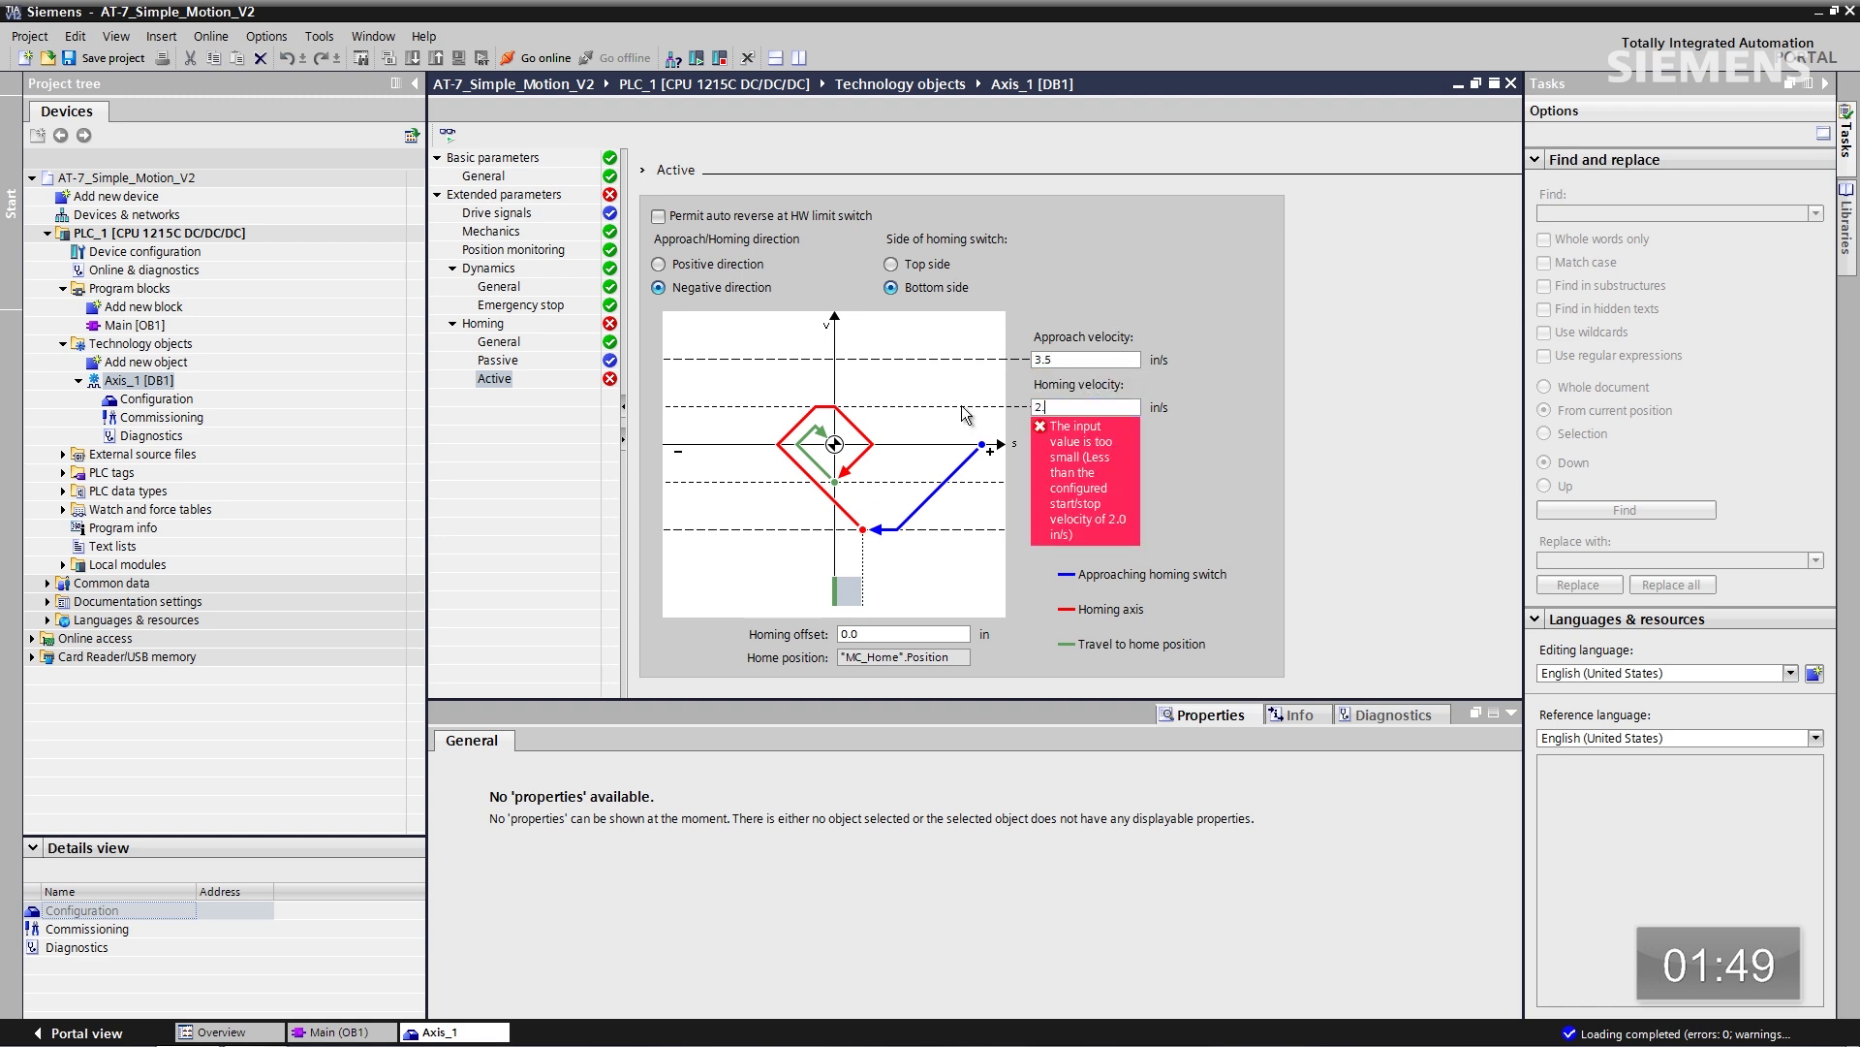
{"action": "type", "text": ".0"}
{"action": "key", "text": "Return"}
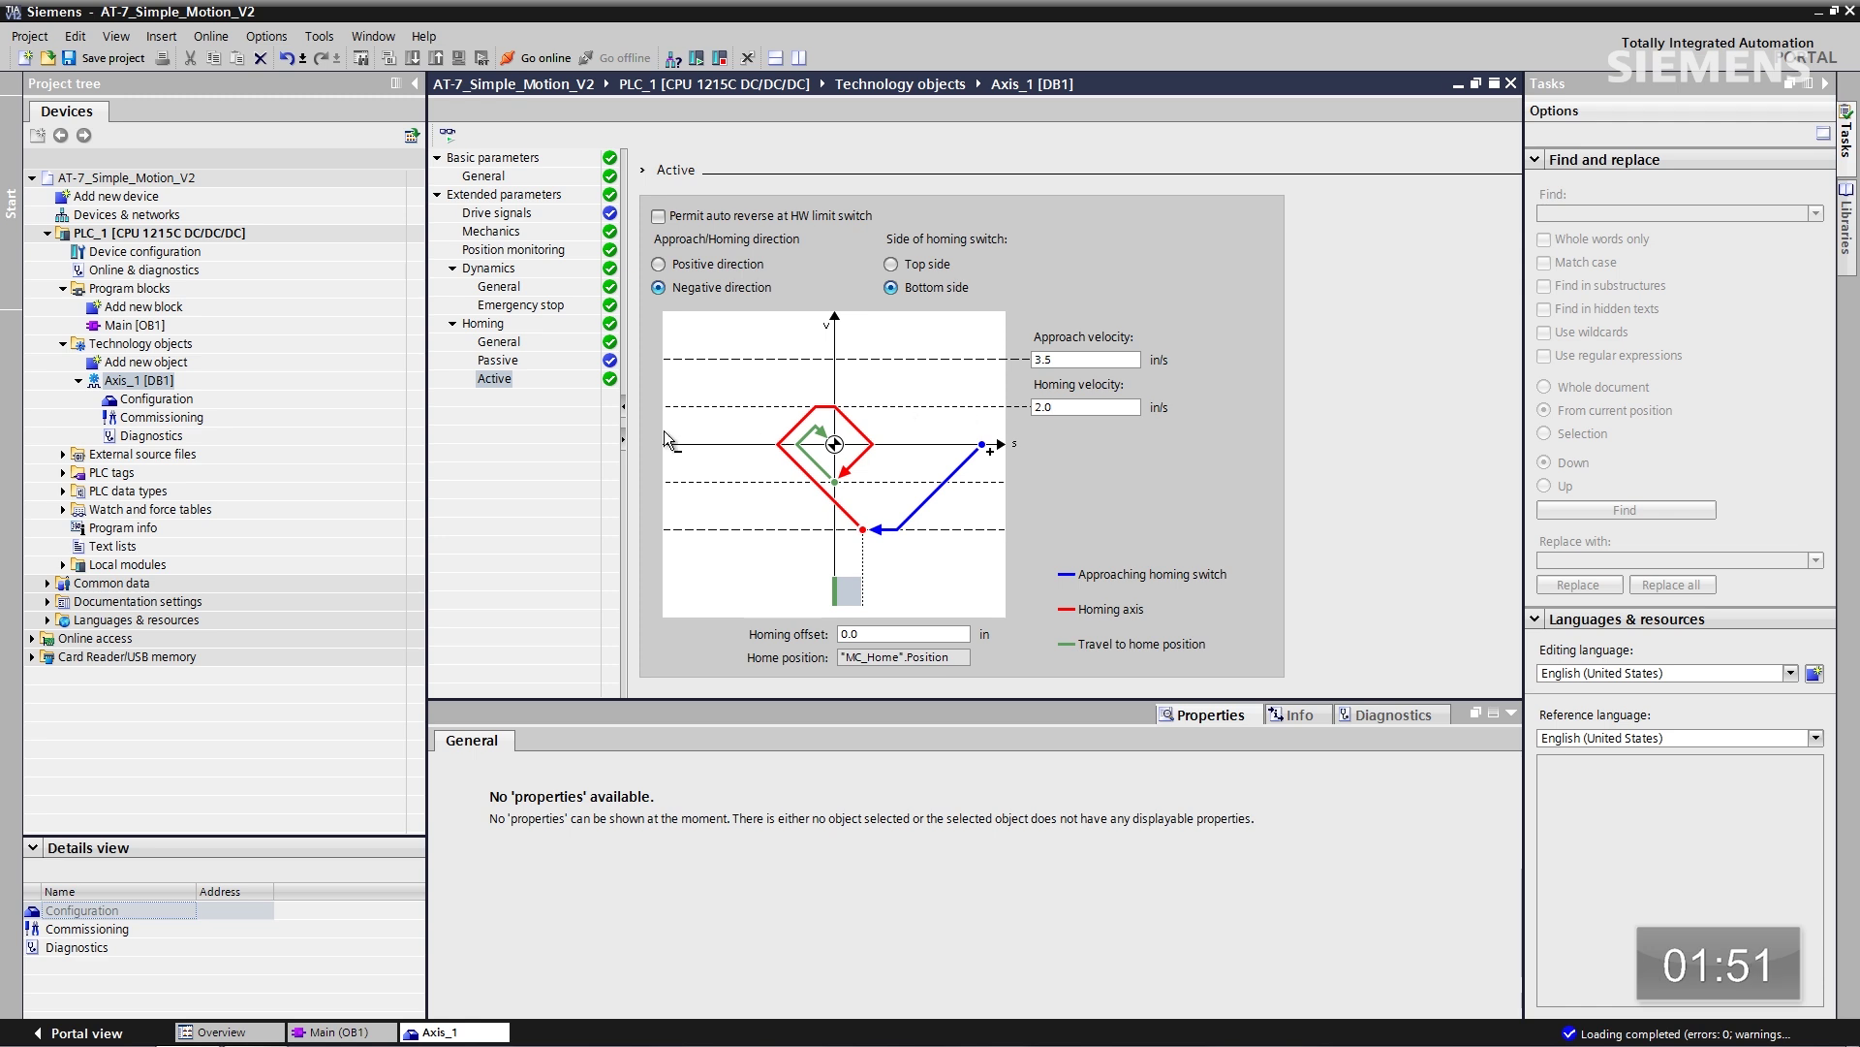
Download the configuration to PLC_1 with all modules stopped, then restart the PLC
{"action": "left_click", "coordinate": [206, 235]}
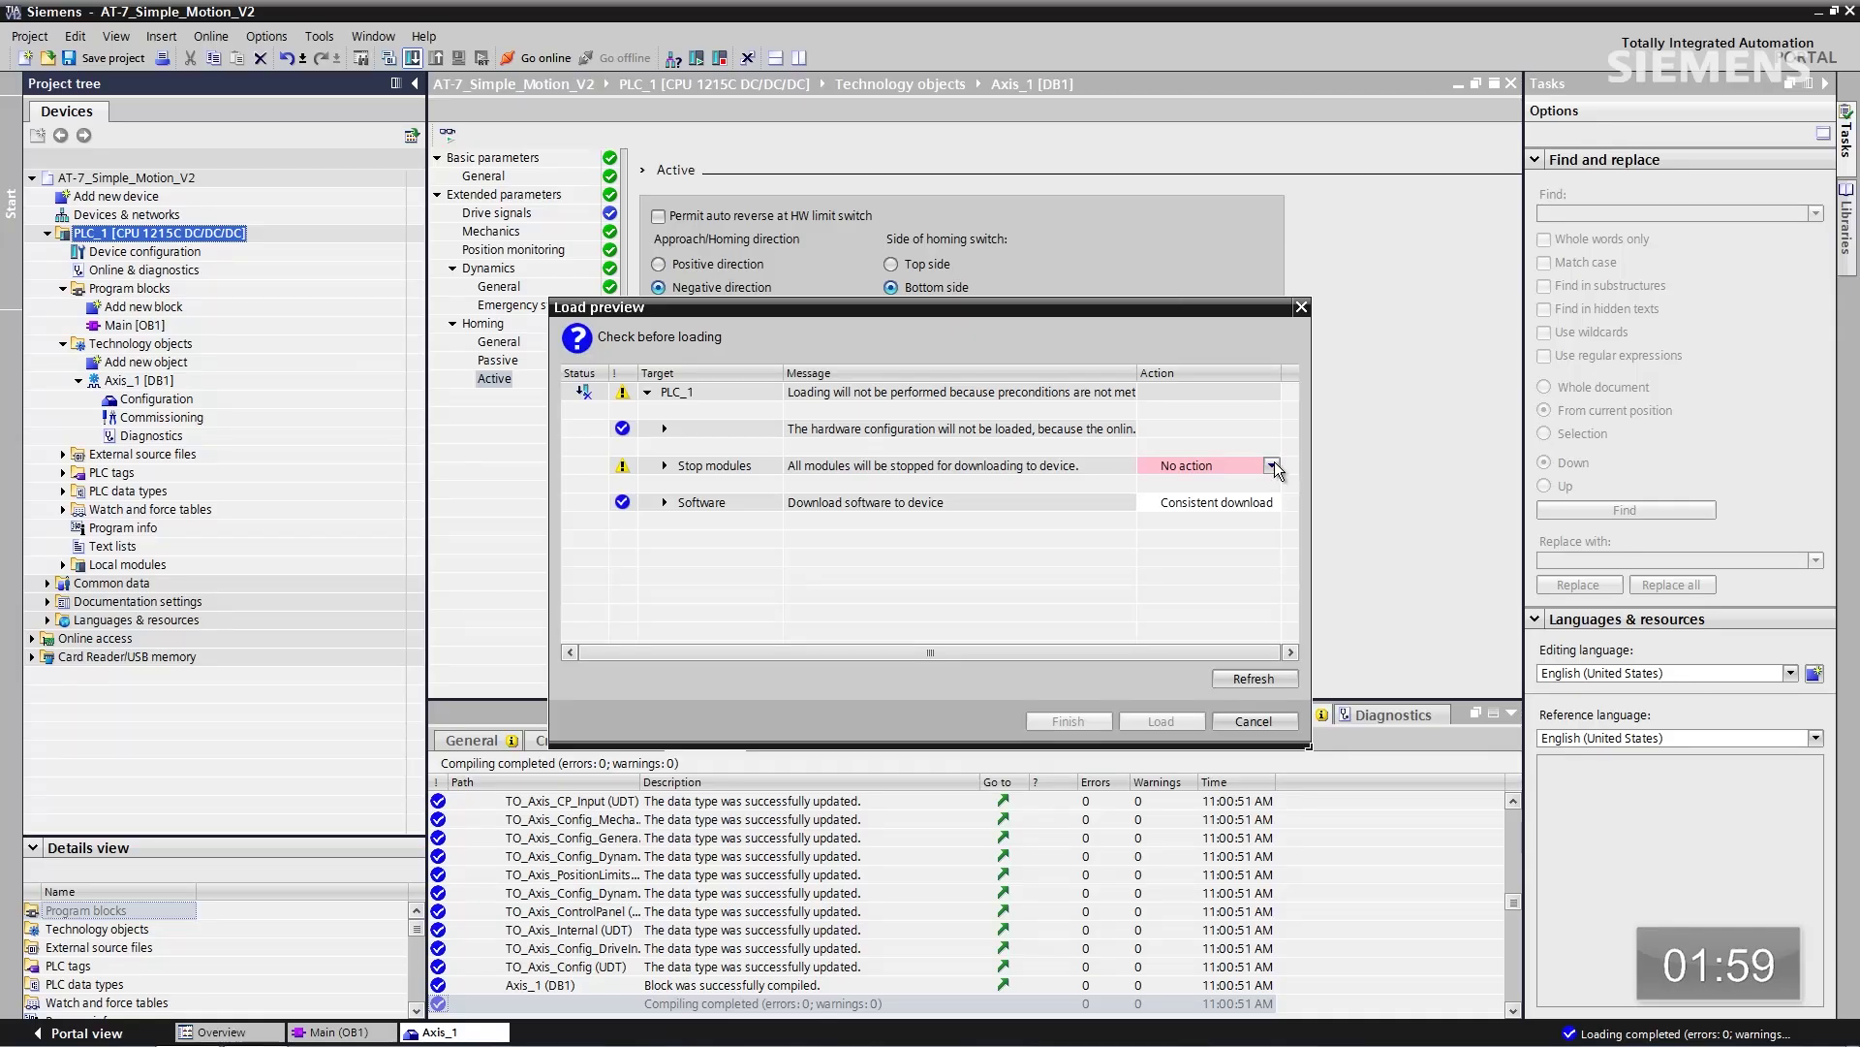
{"action": "left_click", "coordinate": [1272, 466]}
{"action": "left_click", "coordinate": [1246, 488]}
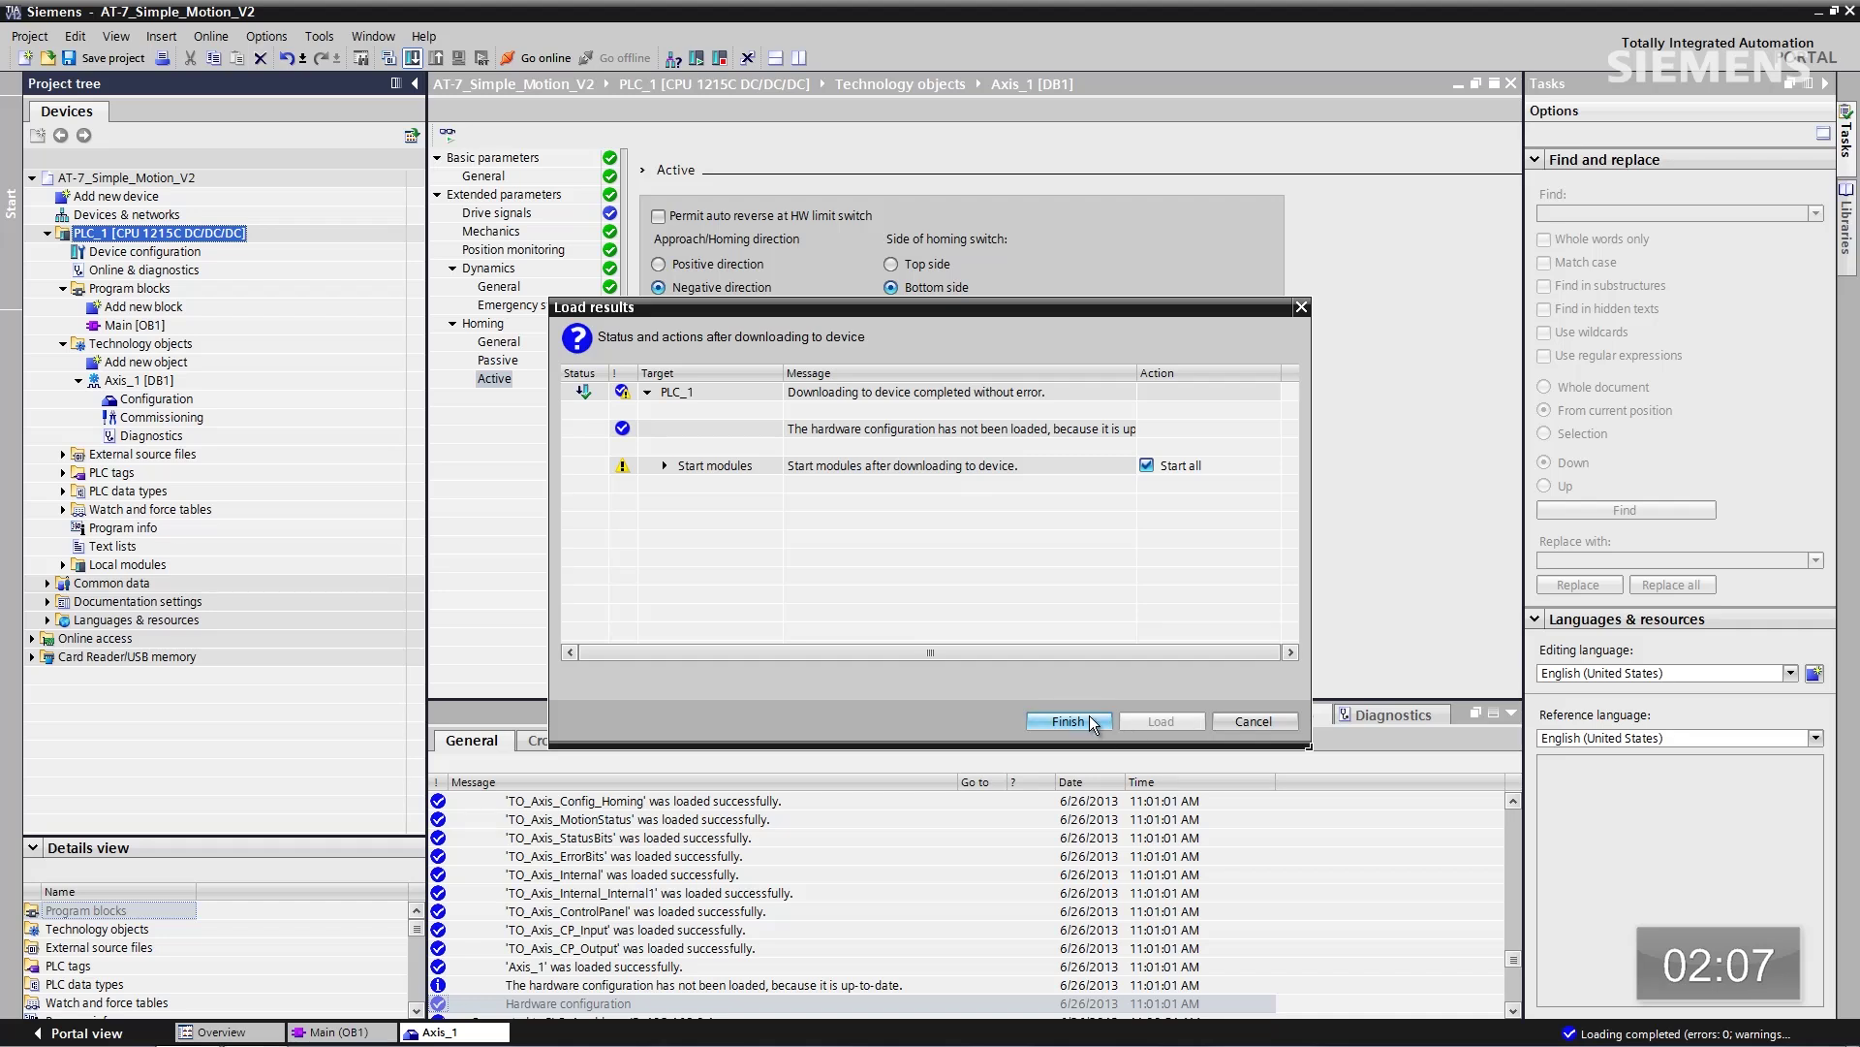
{"action": "left_click", "coordinate": [1081, 725]}
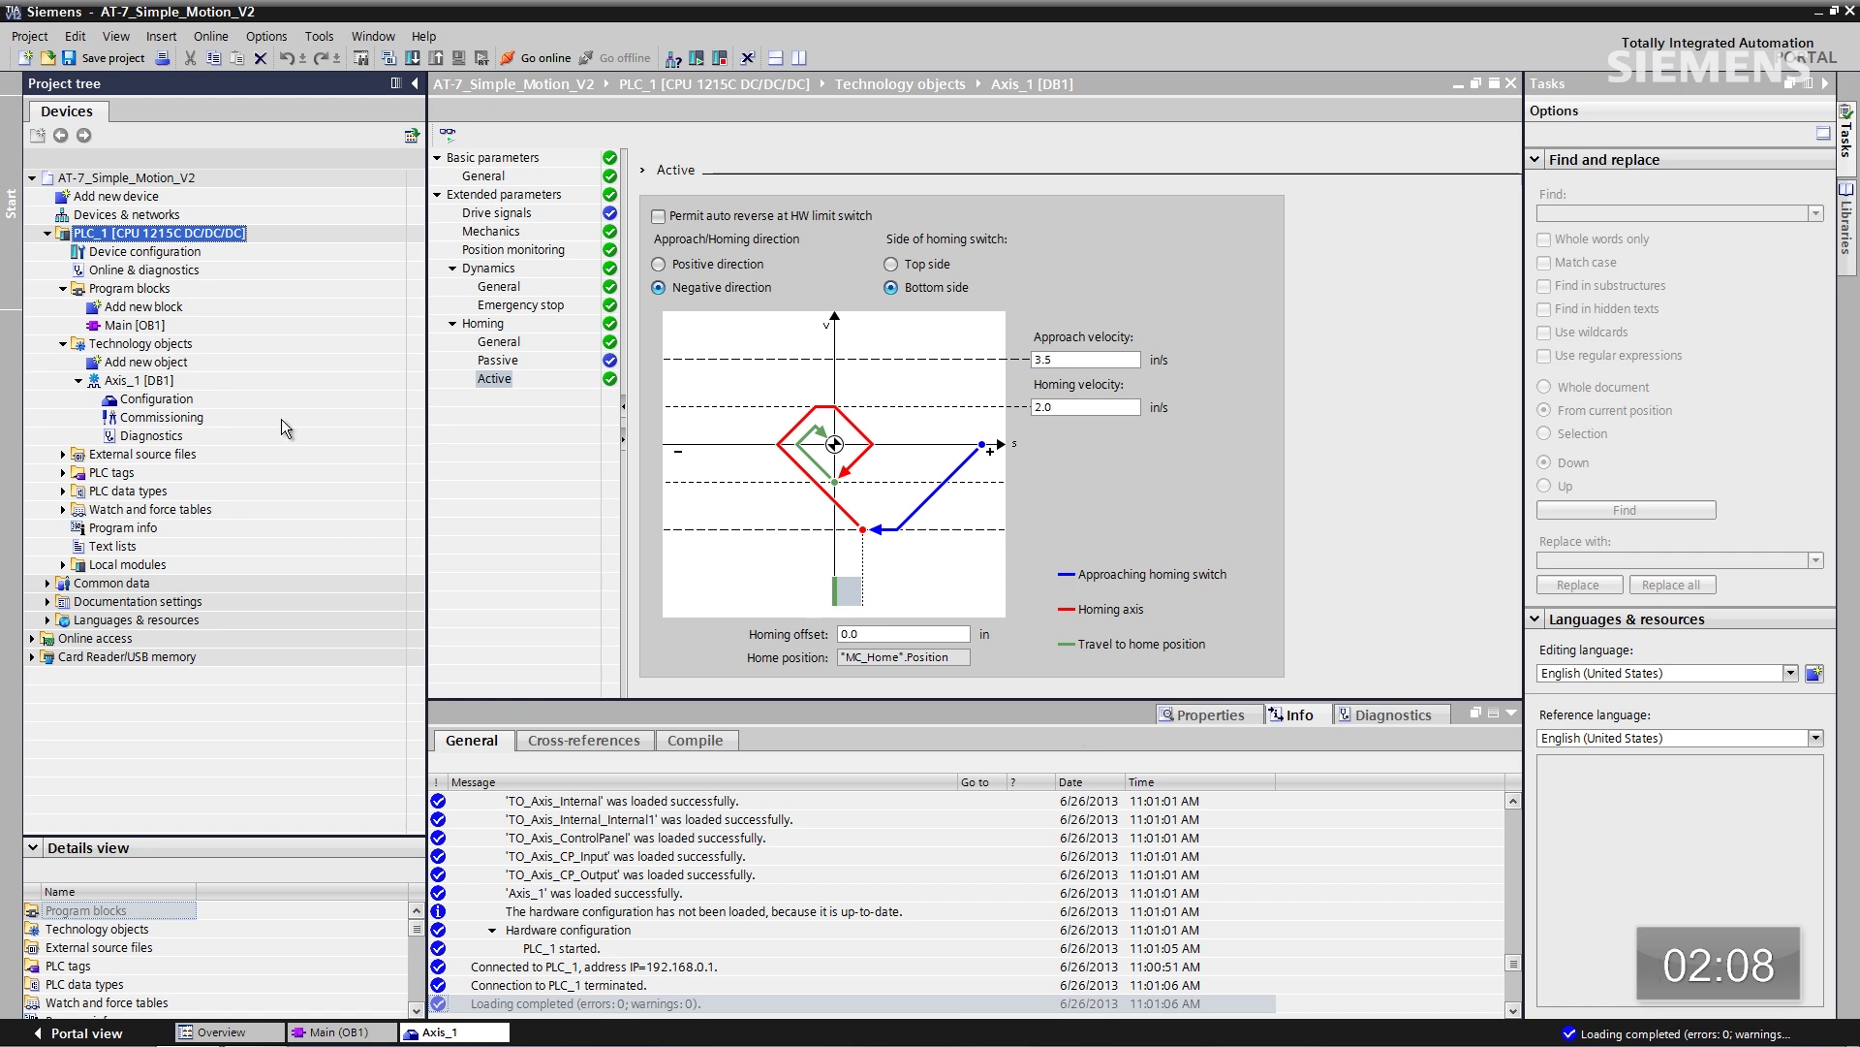
Open Axis_1 commissioning, go online with PLC_1, and take manual control of the axis
{"action": "double_click", "coordinate": [152, 419]}
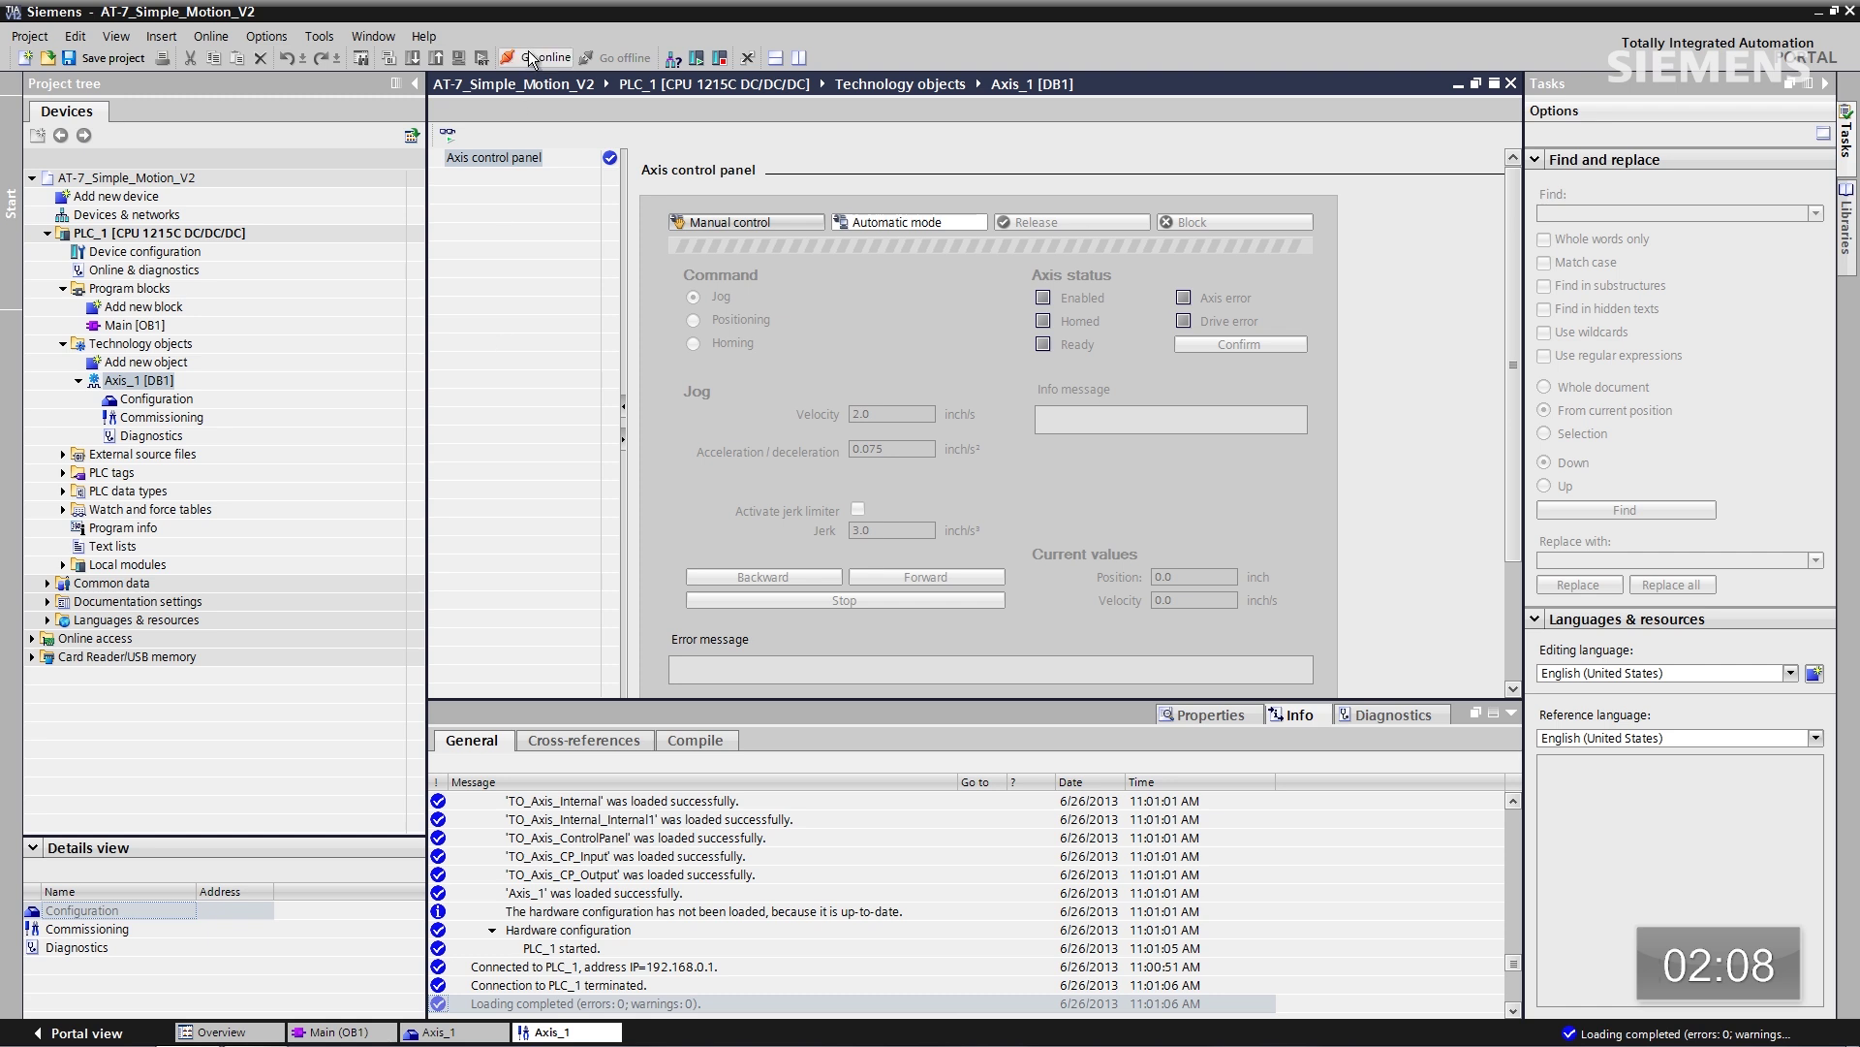
{"action": "left_click", "coordinate": [531, 60]}
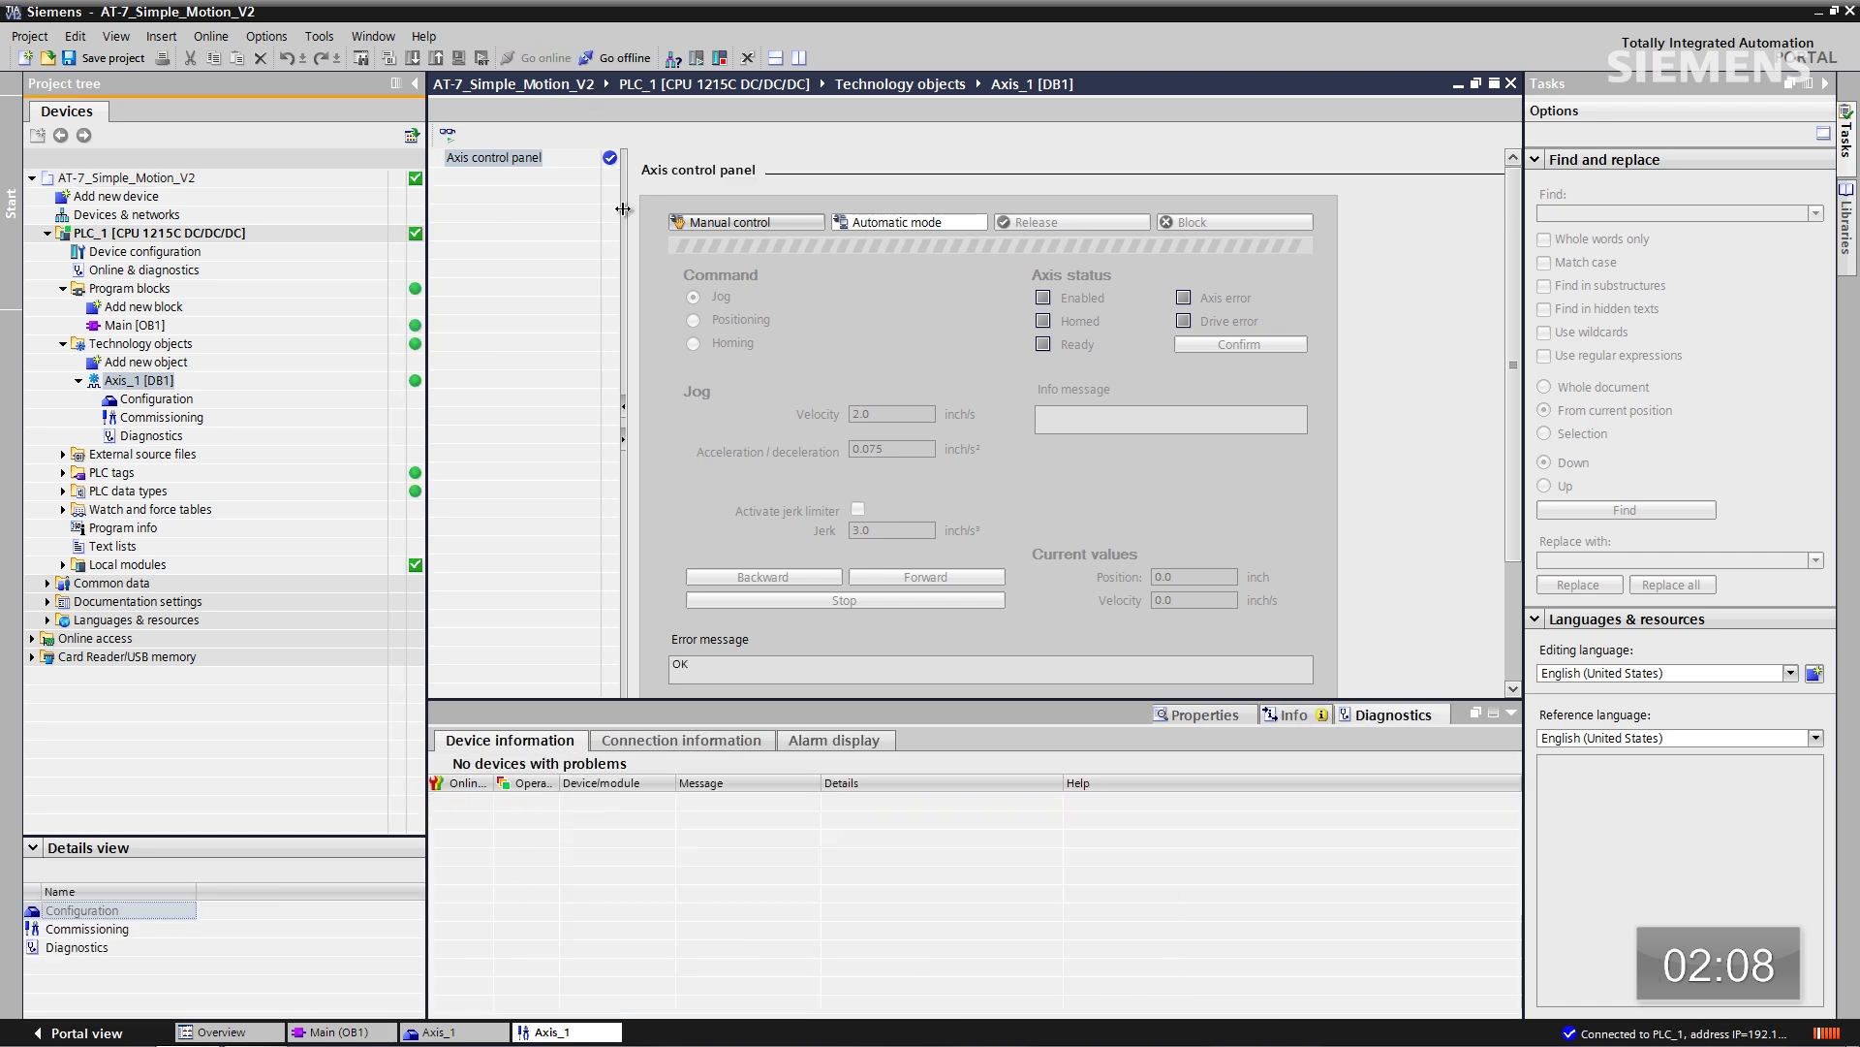
{"action": "left_click", "coordinate": [748, 221]}
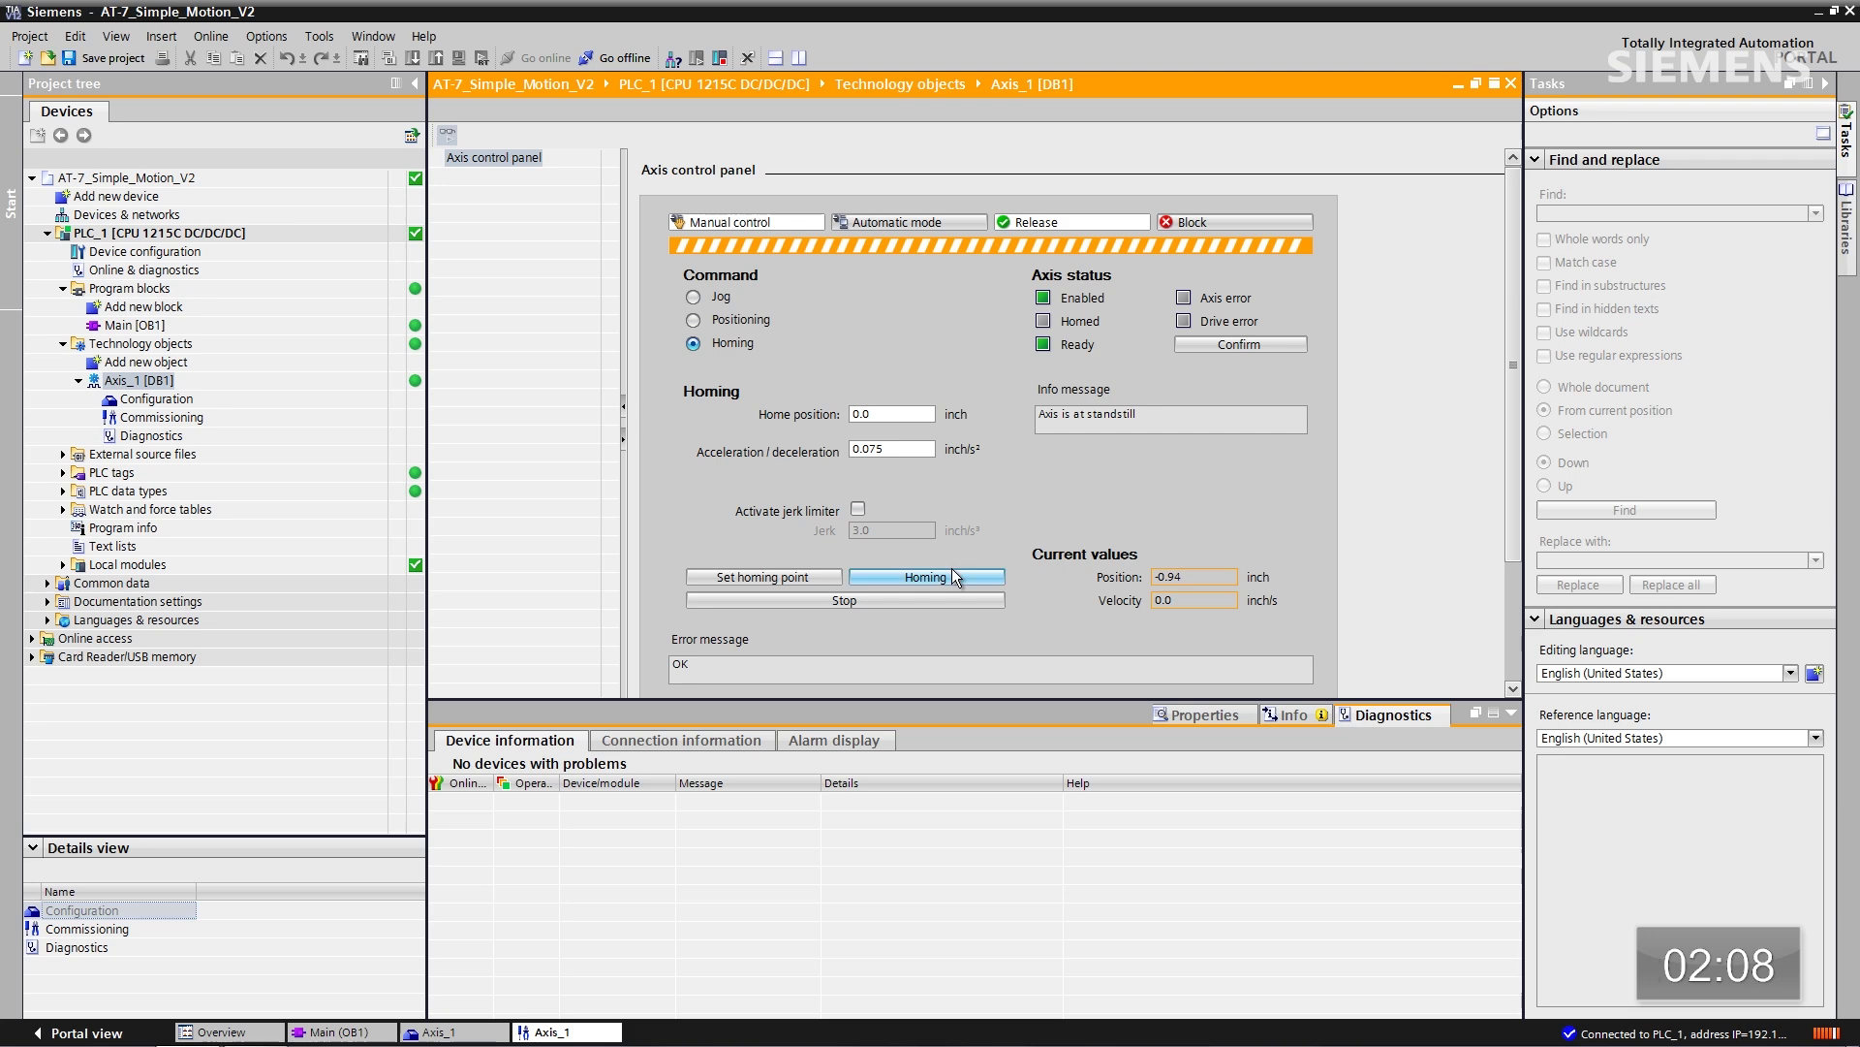
Start homing Axis_1 from the axis control panel
{"action": "left_click", "coordinate": [951, 576]}
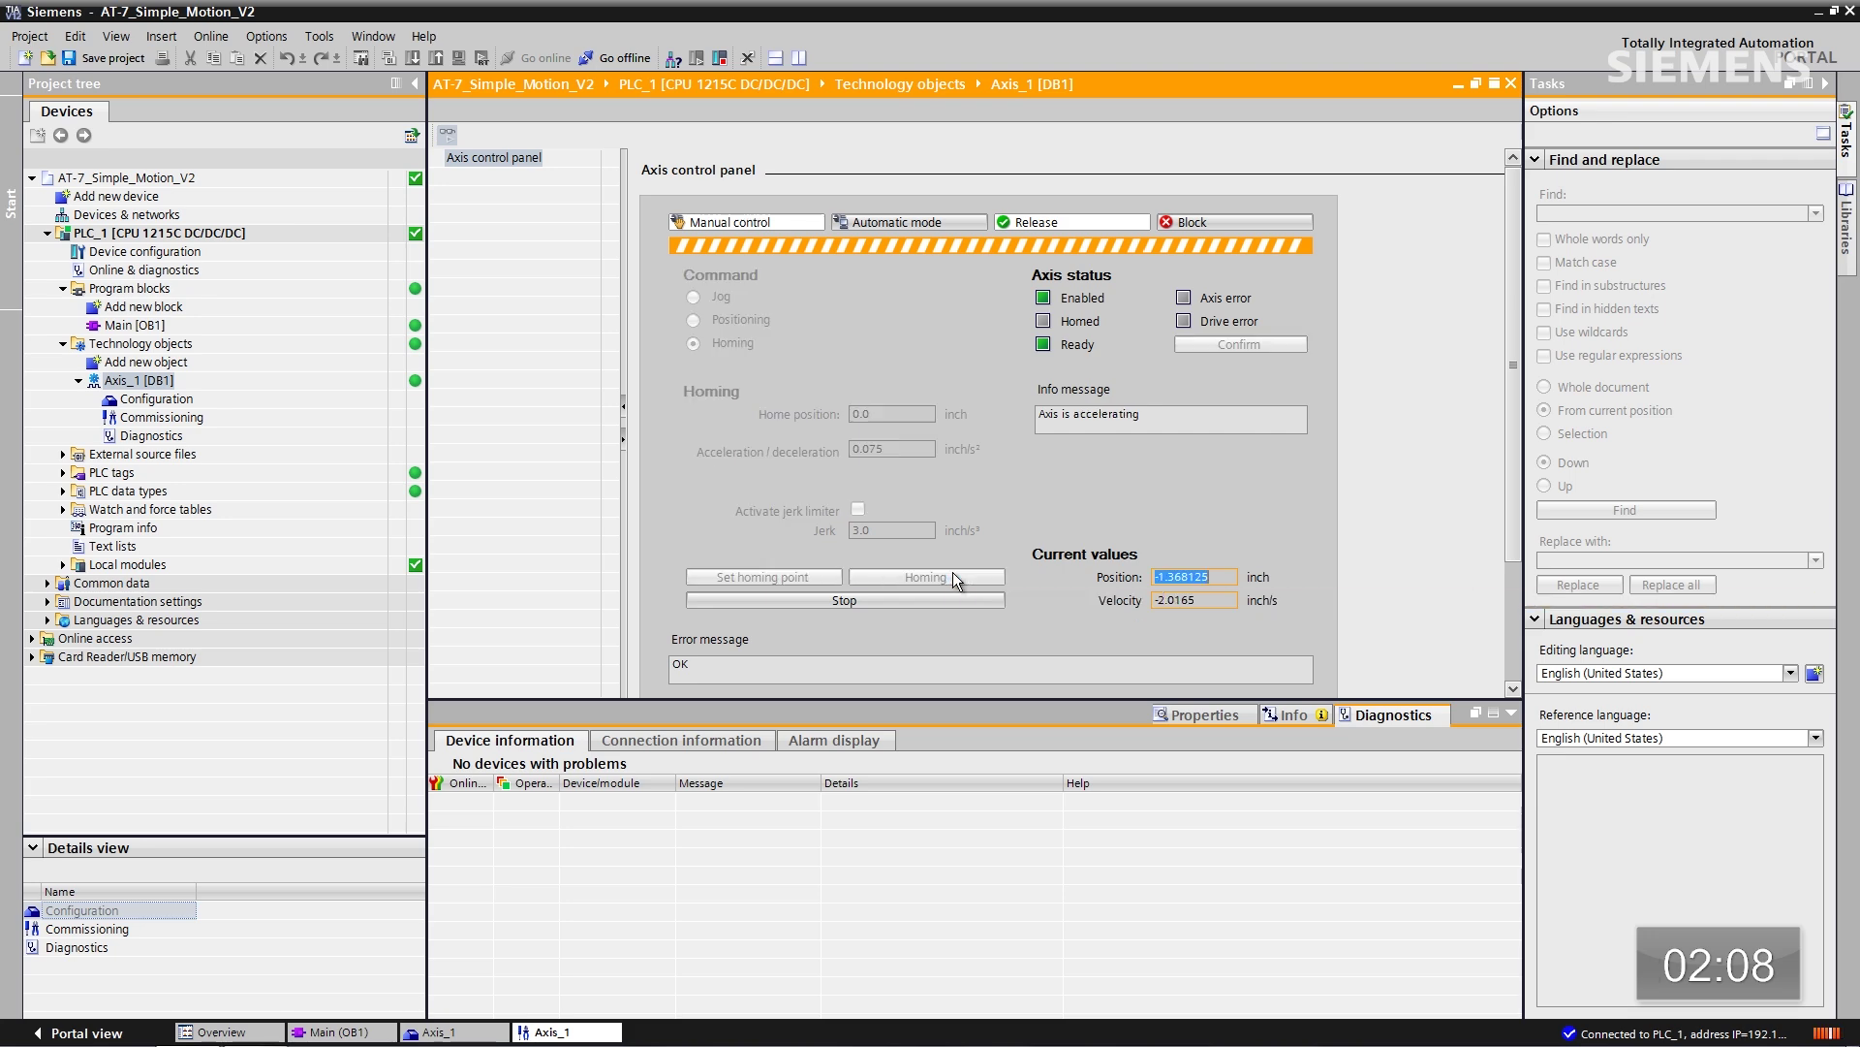